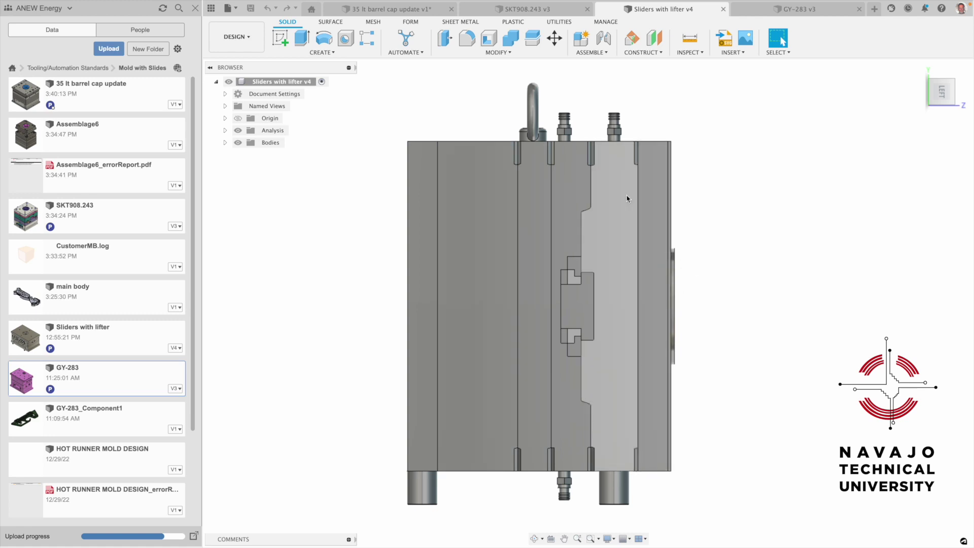
scroll(612, 122, "up", 5)
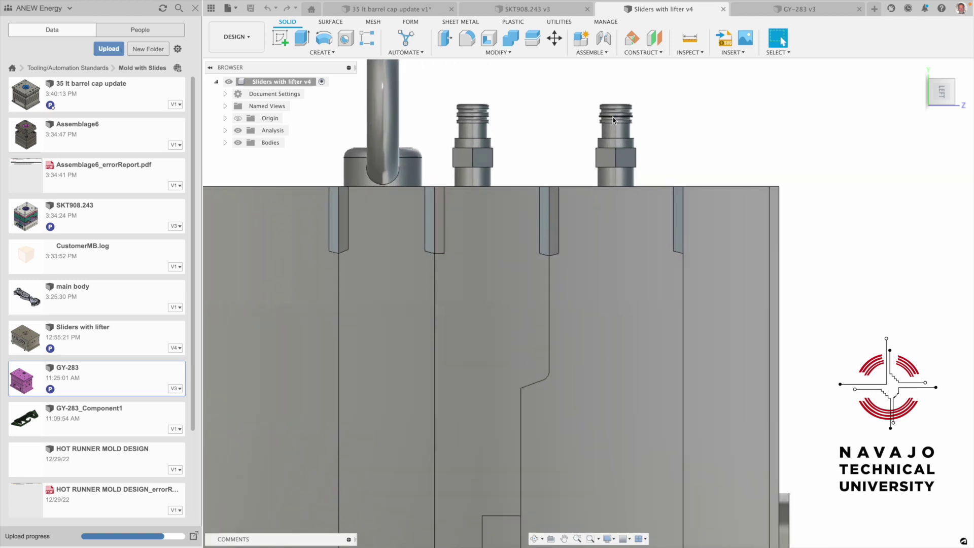
scroll(533, 118, "down", 4)
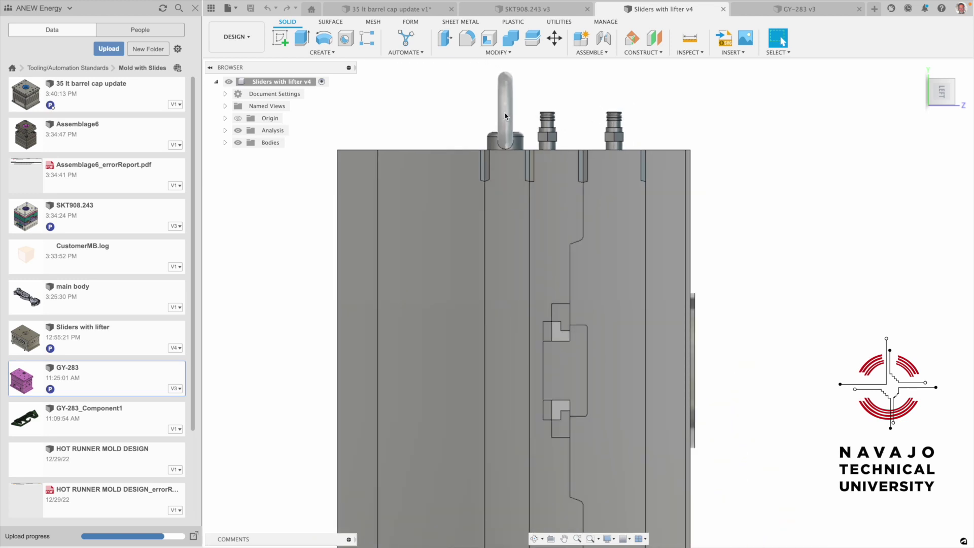
scroll(505, 115, "down", 5)
scroll(581, 339, "up", 6)
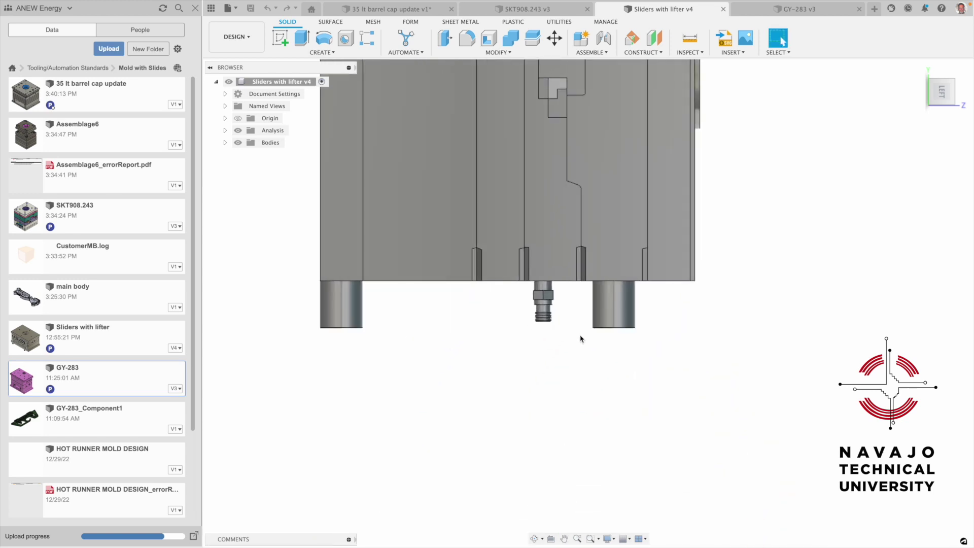
scroll(580, 339, "up", 3)
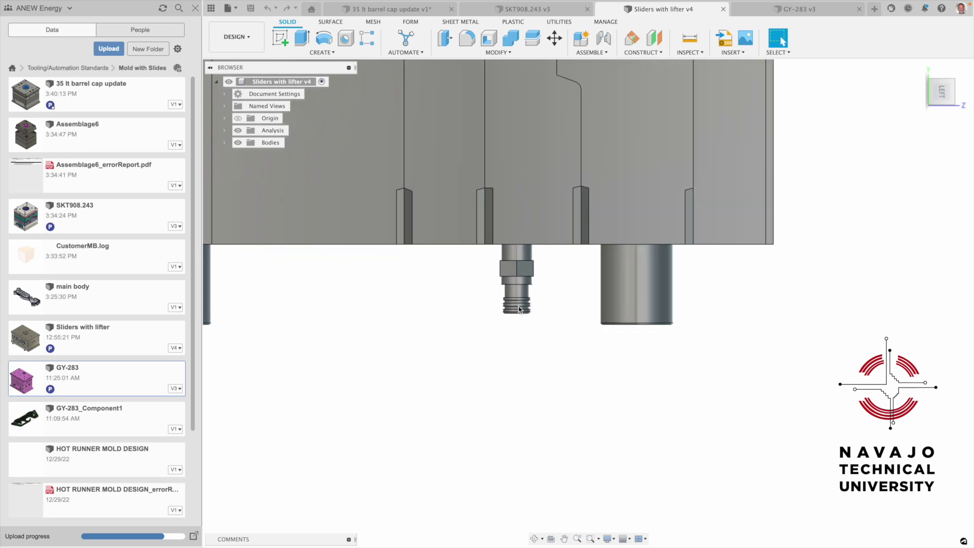
middle_click(516, 258)
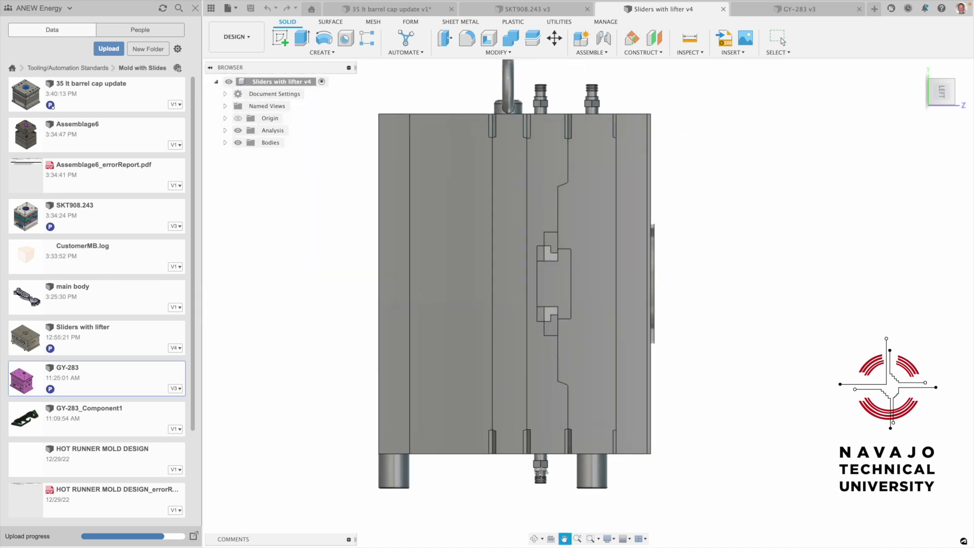
middle_click_drag(532, 389, 534, 390)
scroll(548, 431, "up", 2)
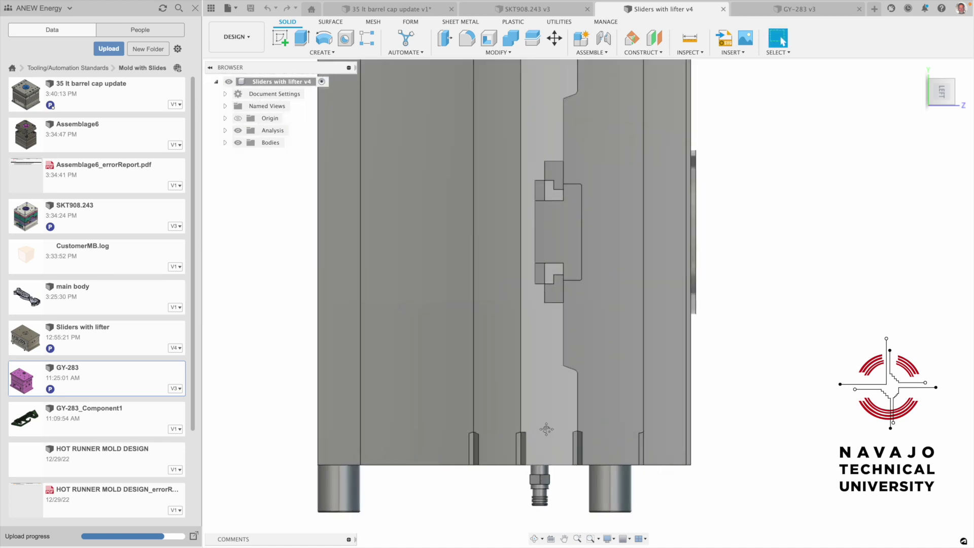
middle_click_drag(546, 429, 576, 330)
scroll(653, 386, "up", 2)
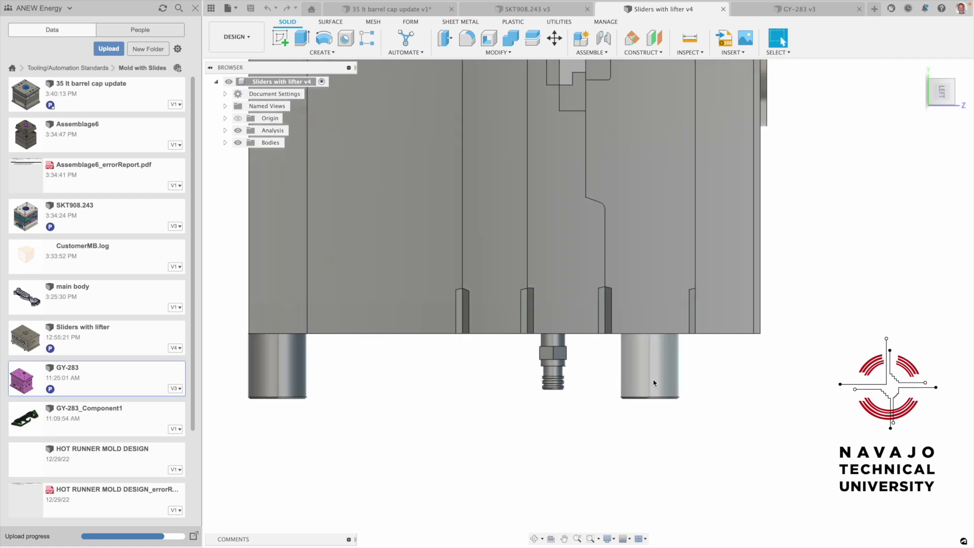
left_click(653, 383)
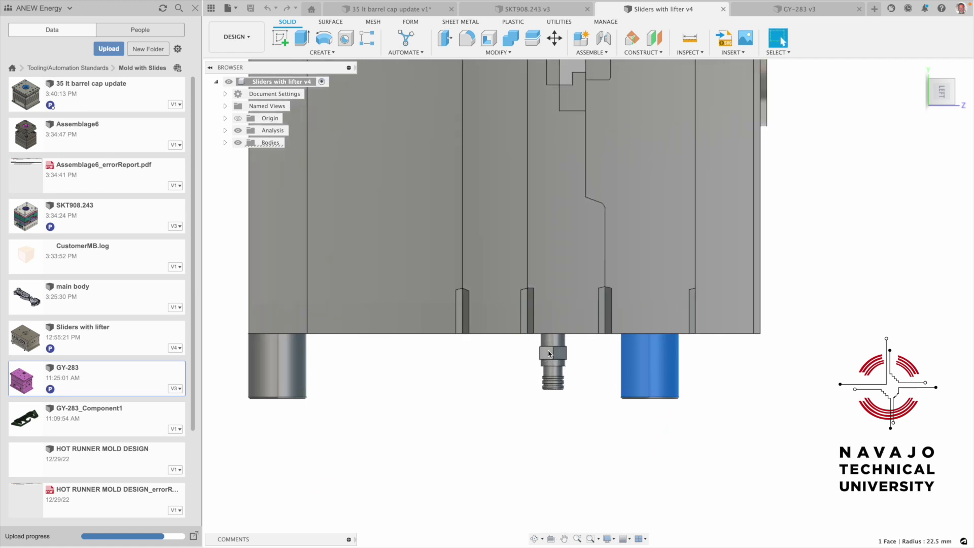
left_click(548, 353)
scroll(548, 354, "down", 7)
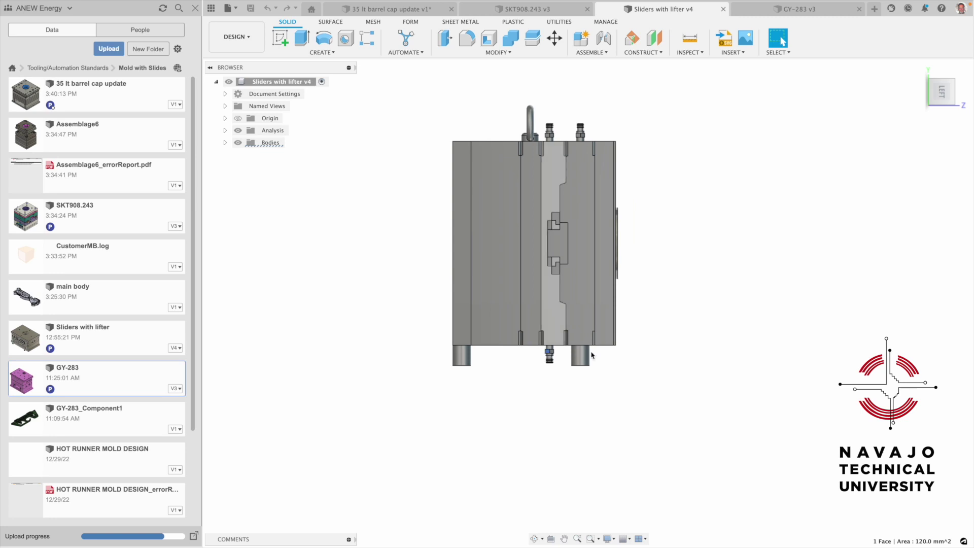
left_click(535, 539)
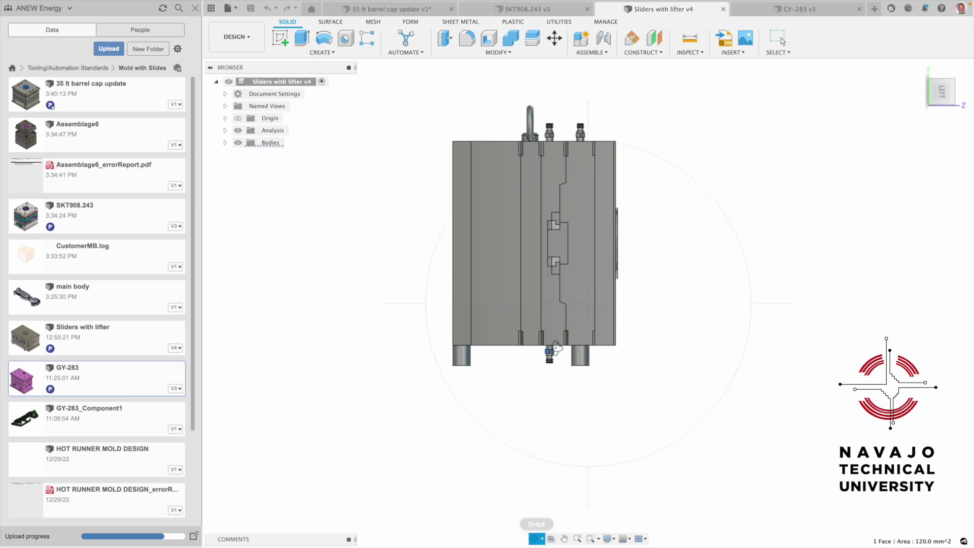
Orbit to an angled view and select a plate-slot face and the top plate face to read their areas
left_click_drag(553, 348, 496, 317)
scroll(451, 414, "up", 5)
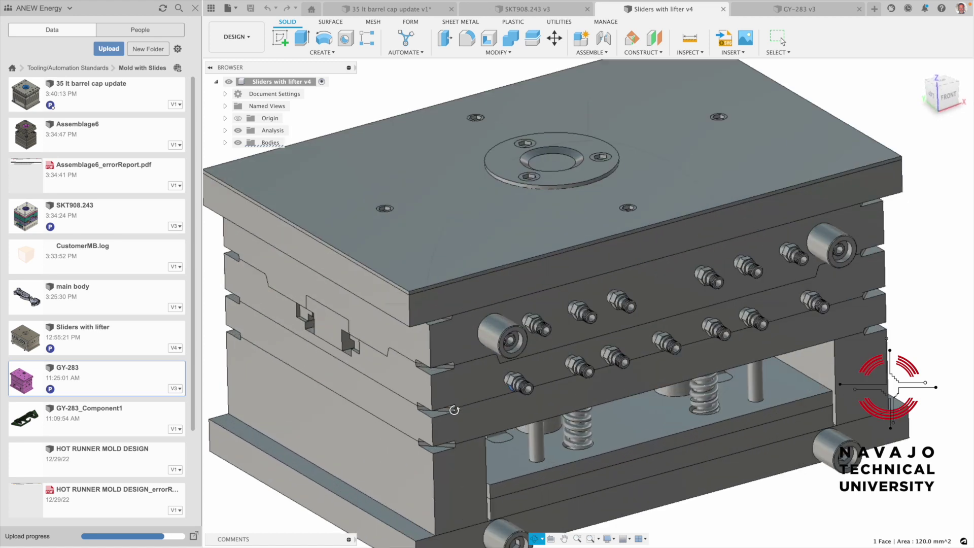
left_click(783, 40)
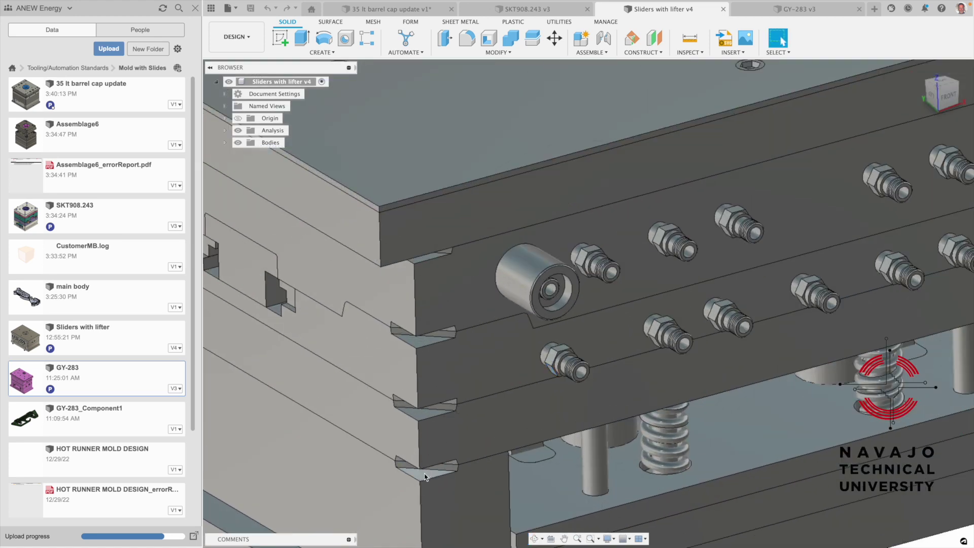
left_click(422, 476)
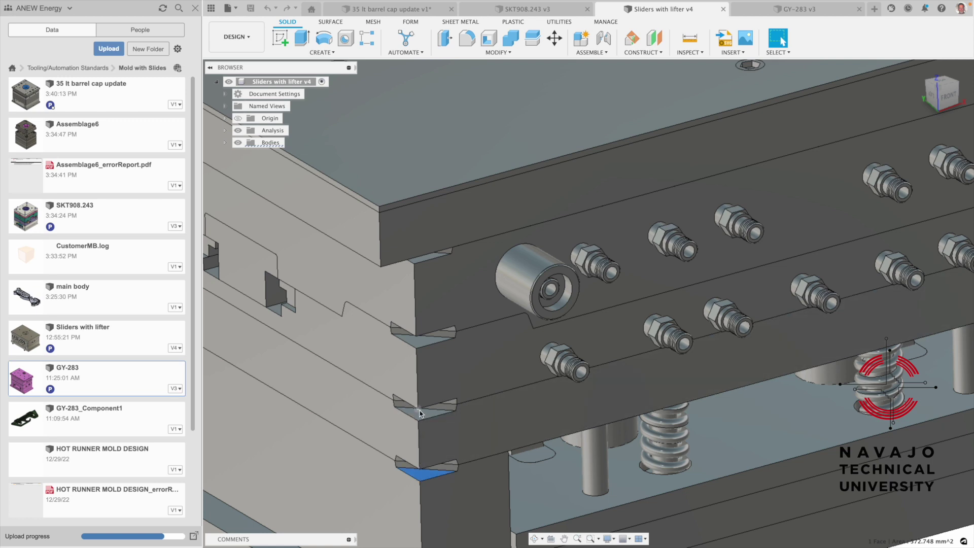
scroll(431, 385, "down", 5)
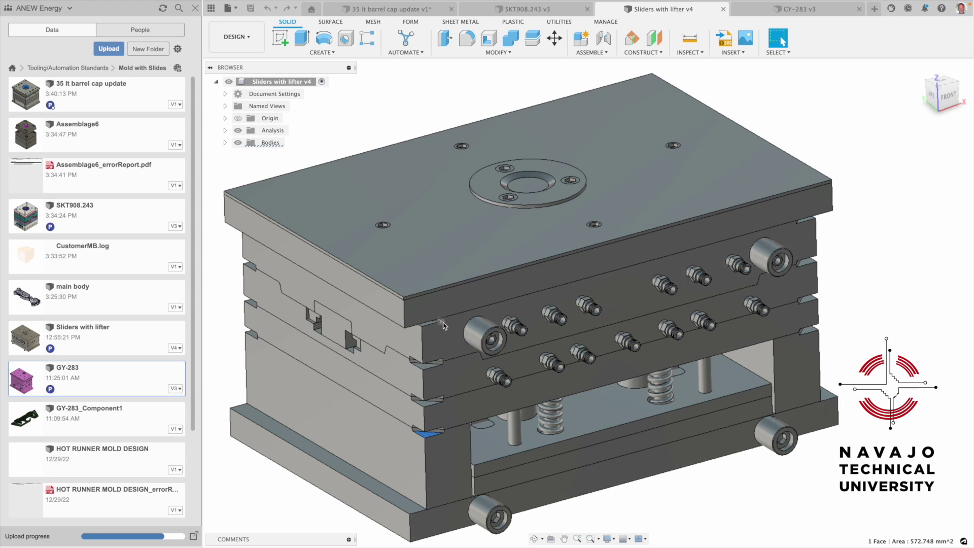
left_click(482, 266)
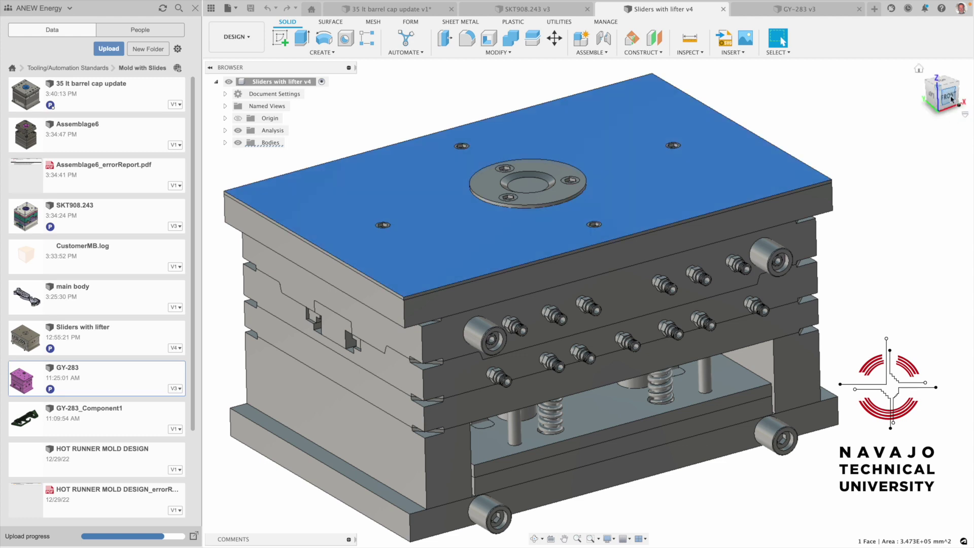
Snap the Sliders with lifter mold to the front view rotated 90°
left_click_drag(950, 97, 950, 93)
left_click(948, 94)
left_click(965, 79)
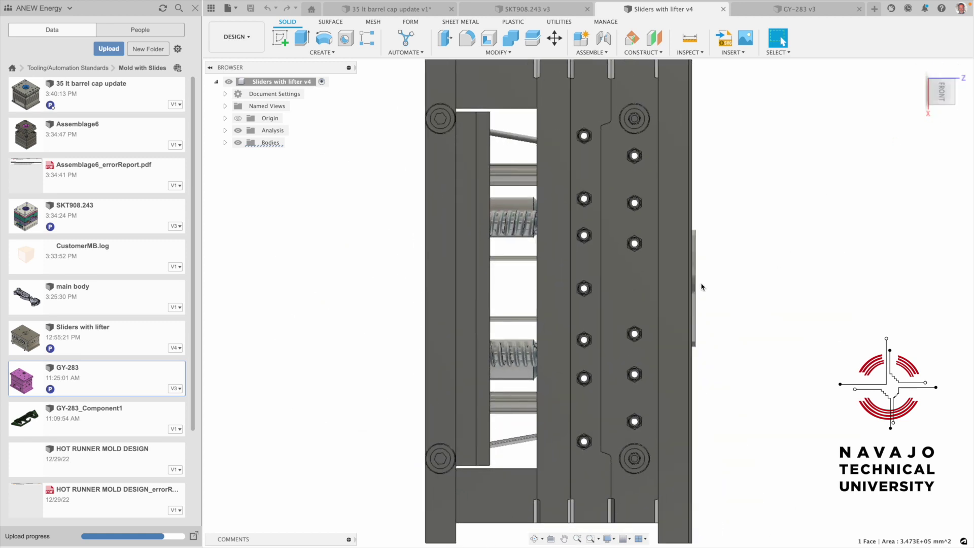
Zoom into the upper plates, check a narrow side face's area, then return to the home view
scroll(727, 160, "up", 5)
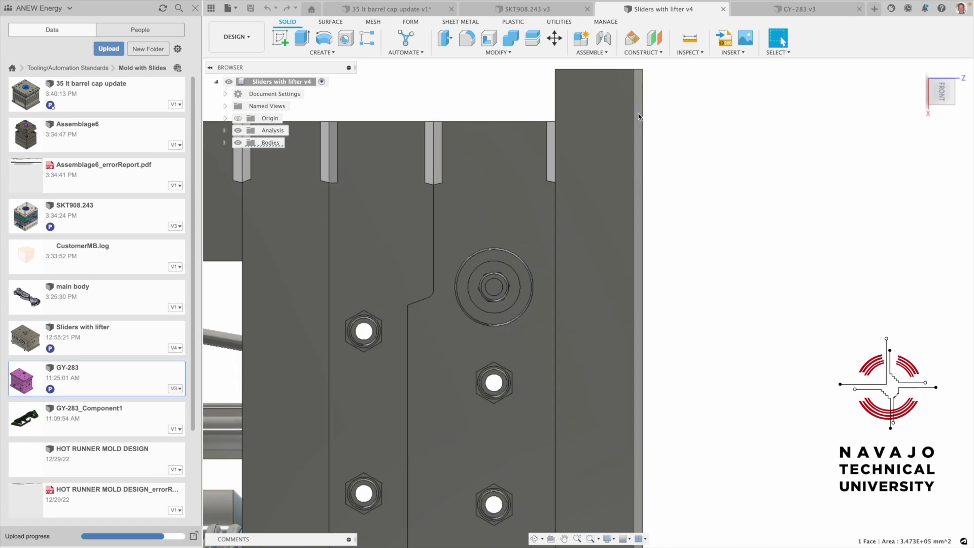
left_click(639, 116)
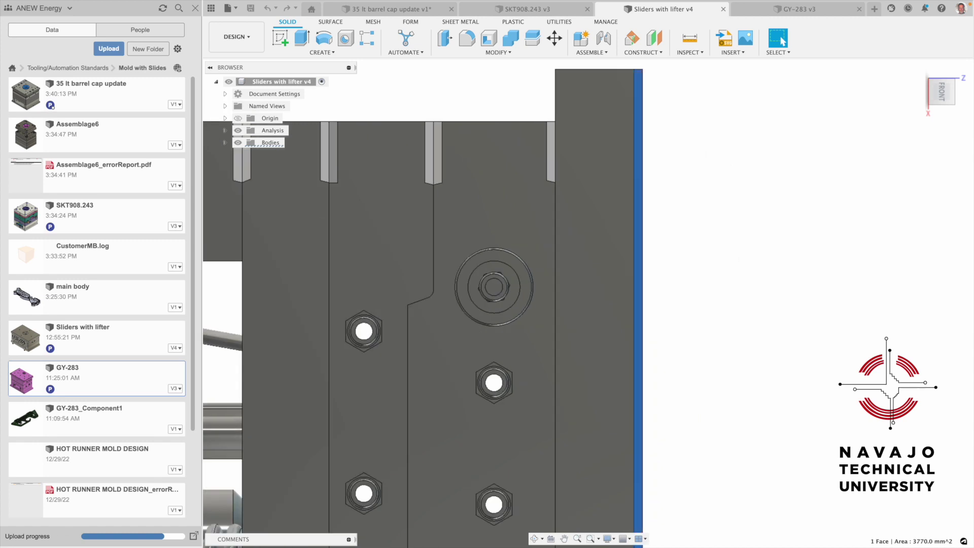
mouse_move(639, 545)
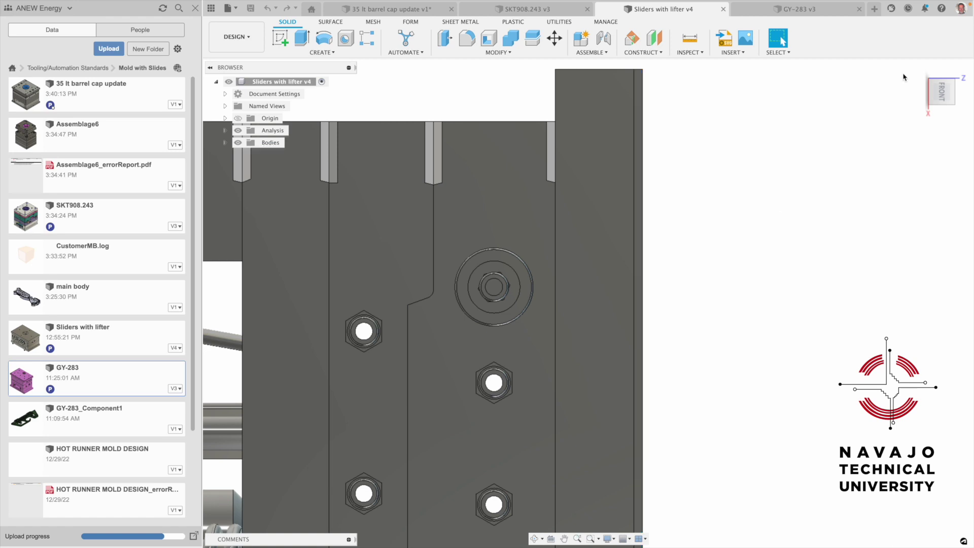
left_click(920, 69)
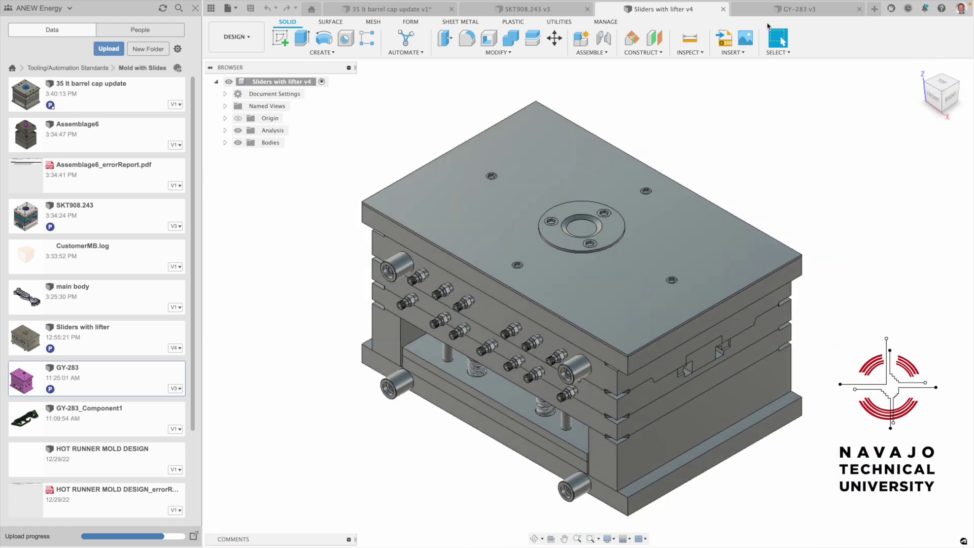
Close Sliders with lifter v4, inspect GY-283 v3's nozzles from the back, then return home
left_click(723, 9)
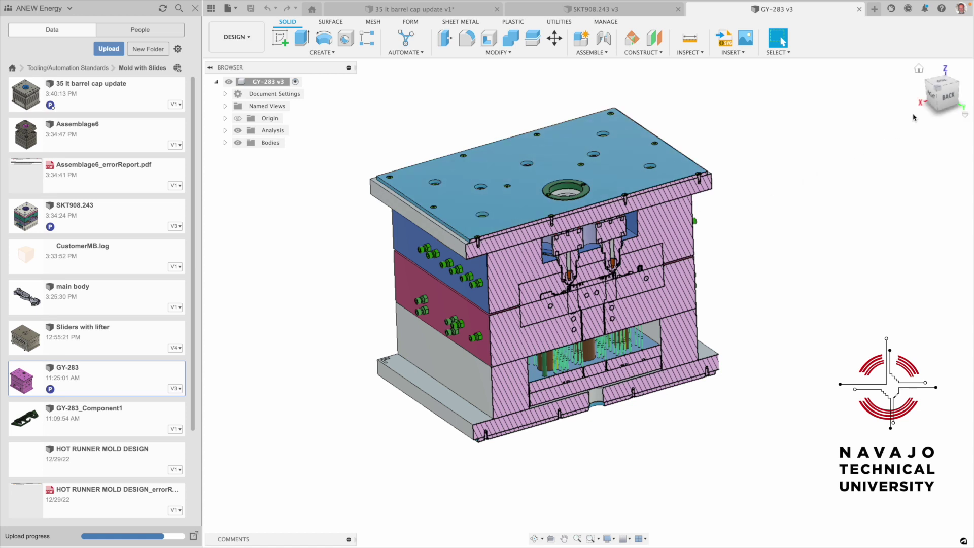
left_click(946, 96)
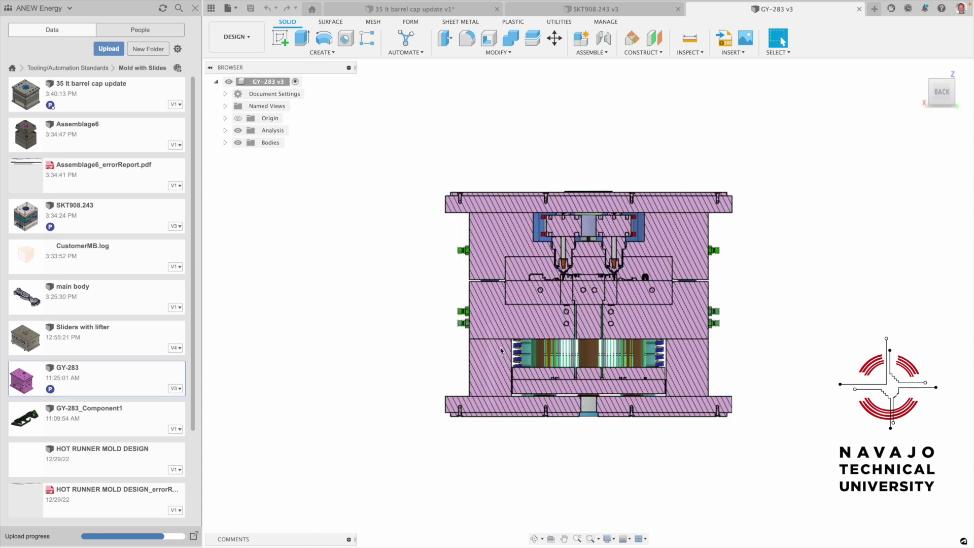
scroll(617, 234, "up", 5)
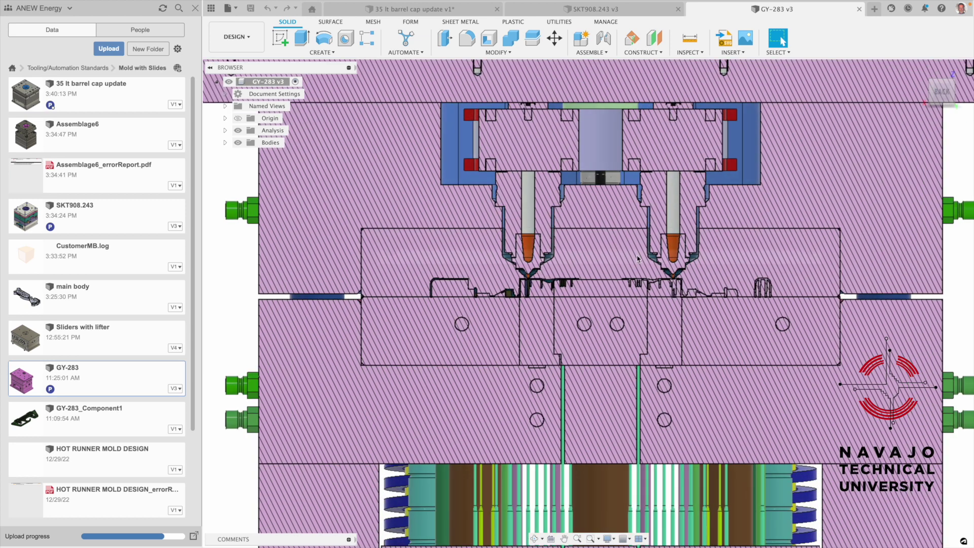
scroll(683, 269, "down", 5)
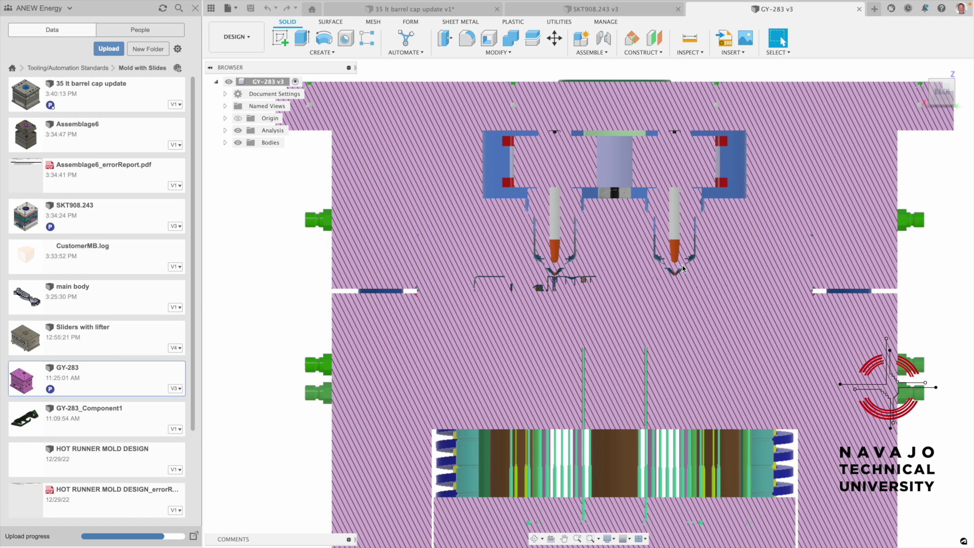
scroll(684, 269, "down", 2)
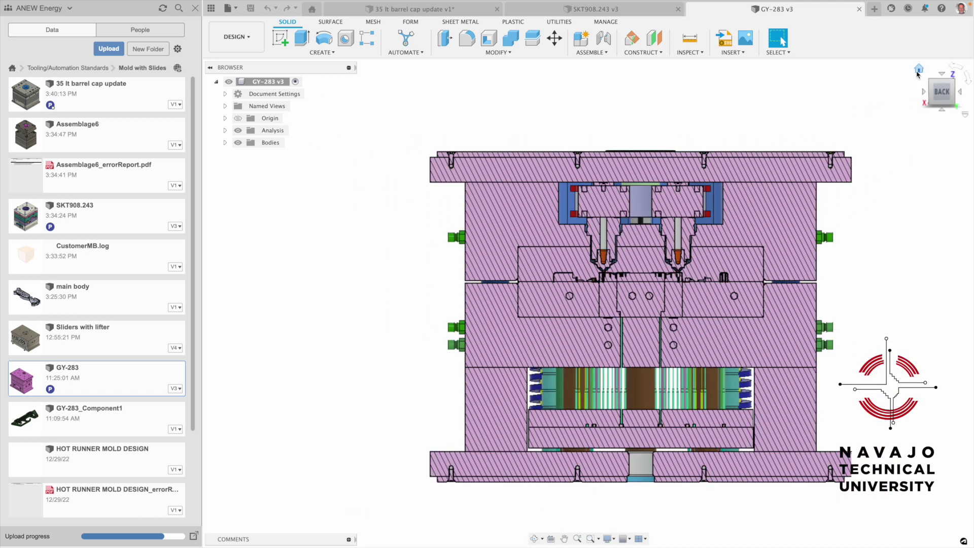
left_click(917, 73)
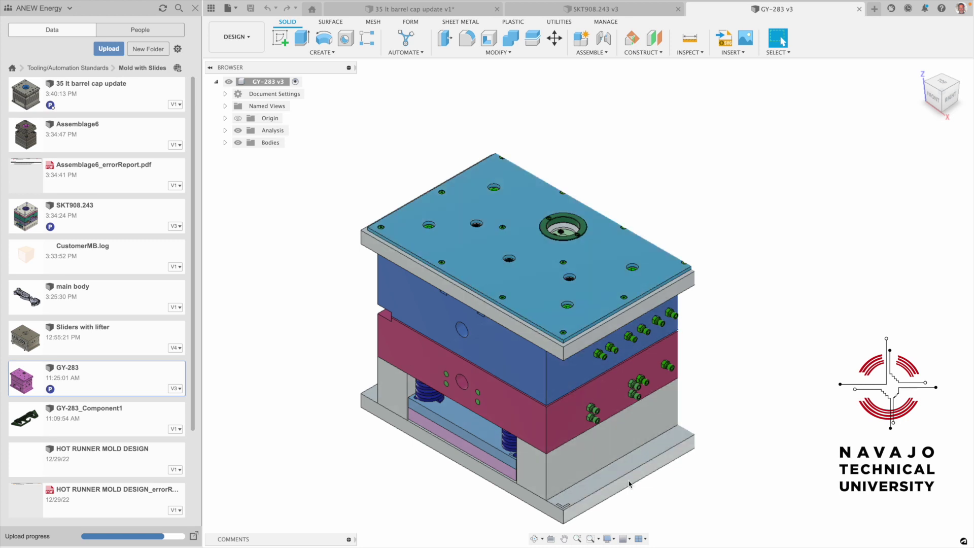
Select the base and top clamp plate side faces, then hide the section analysis
left_click(630, 486)
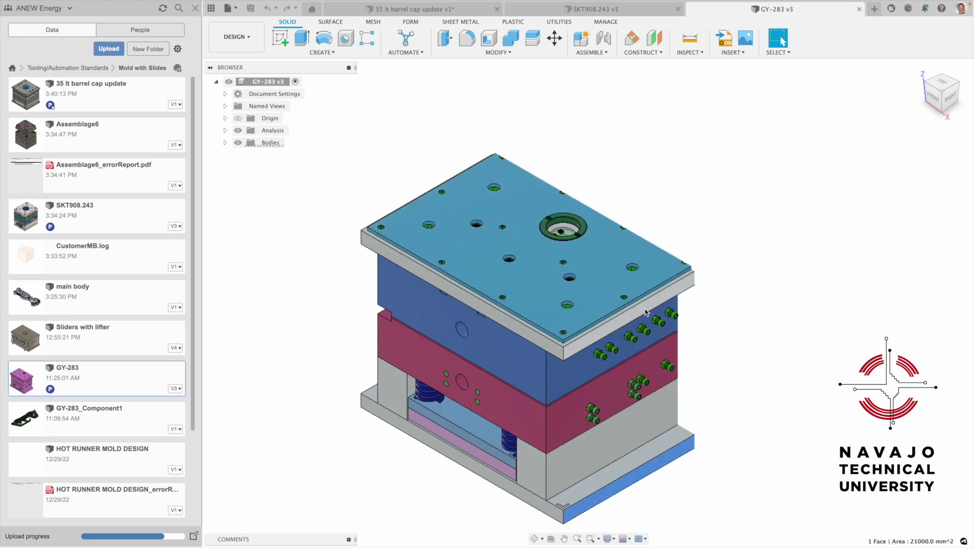
left_click(646, 312)
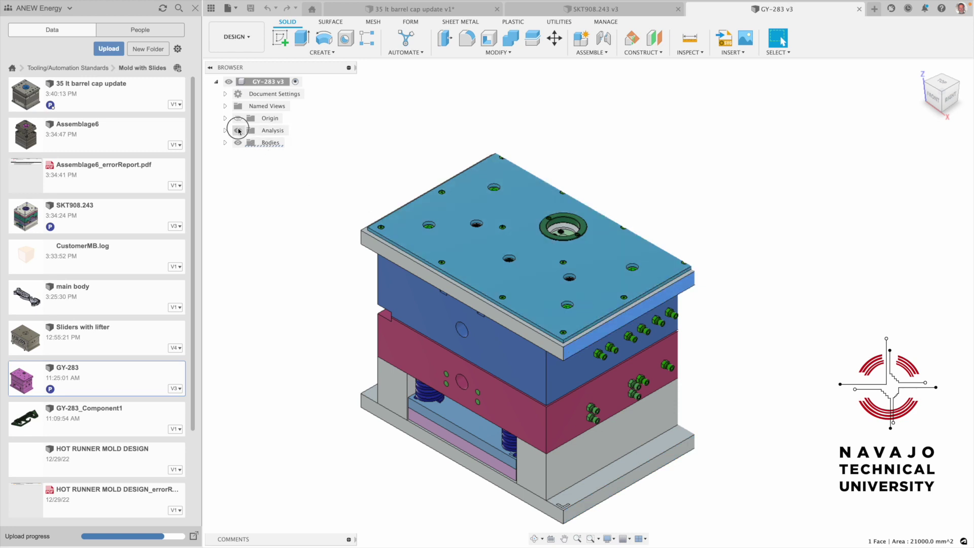
left_click(238, 131)
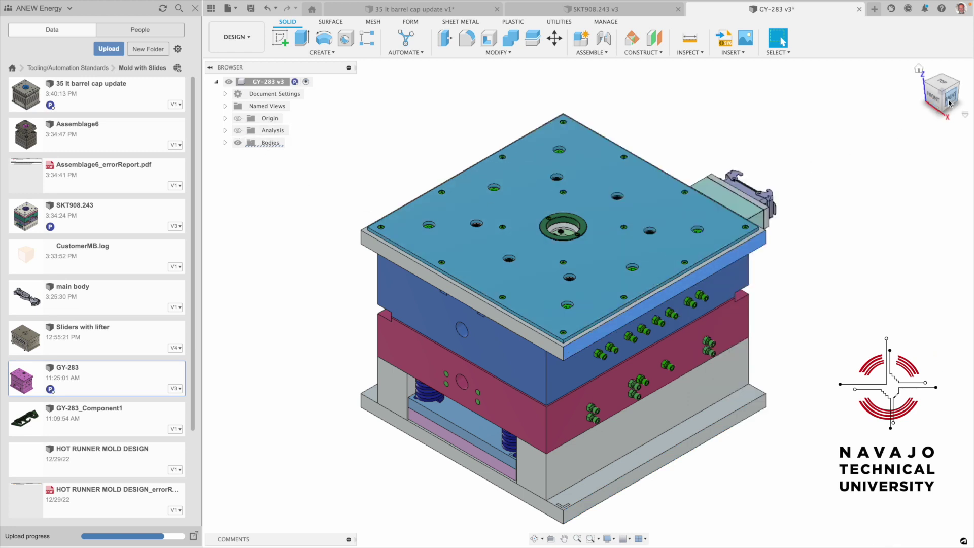
View the front turned 90°, zoom in, and check a thin plate face reading 4640.0 mm^2
left_click(933, 98)
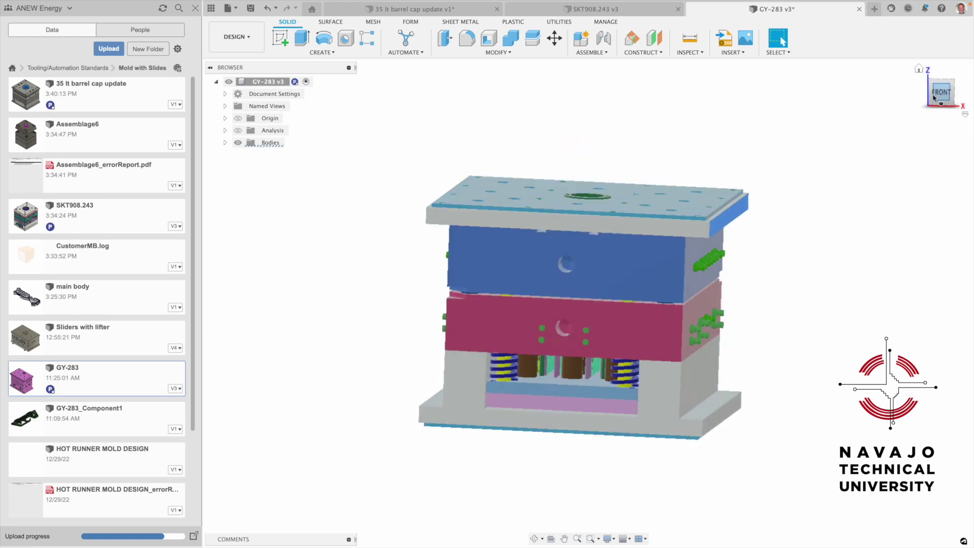
left_click(967, 77)
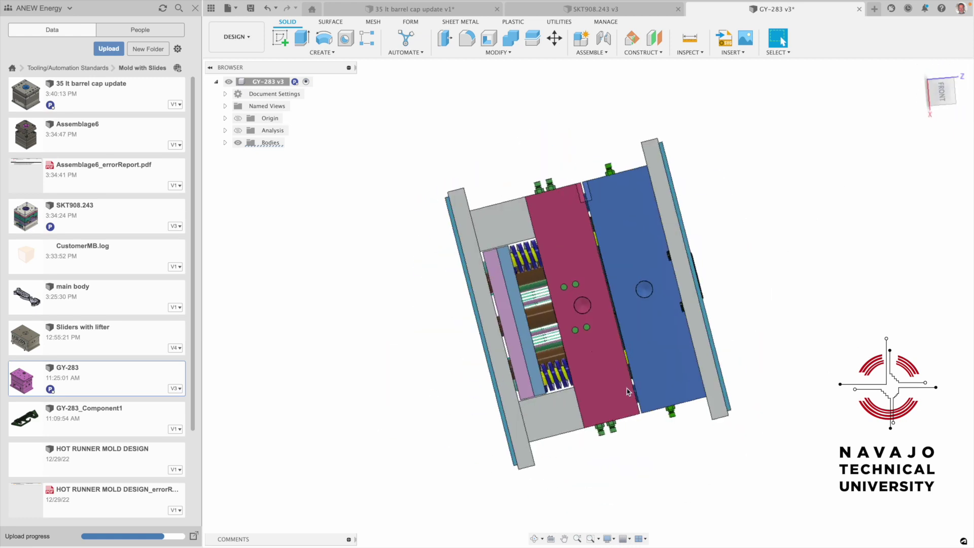
scroll(611, 403, "up", 5)
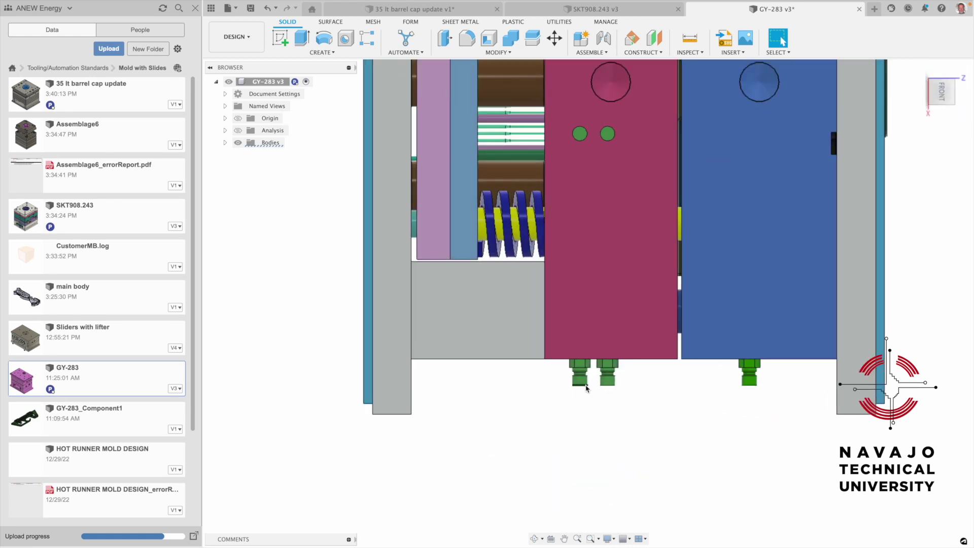
left_click(369, 376)
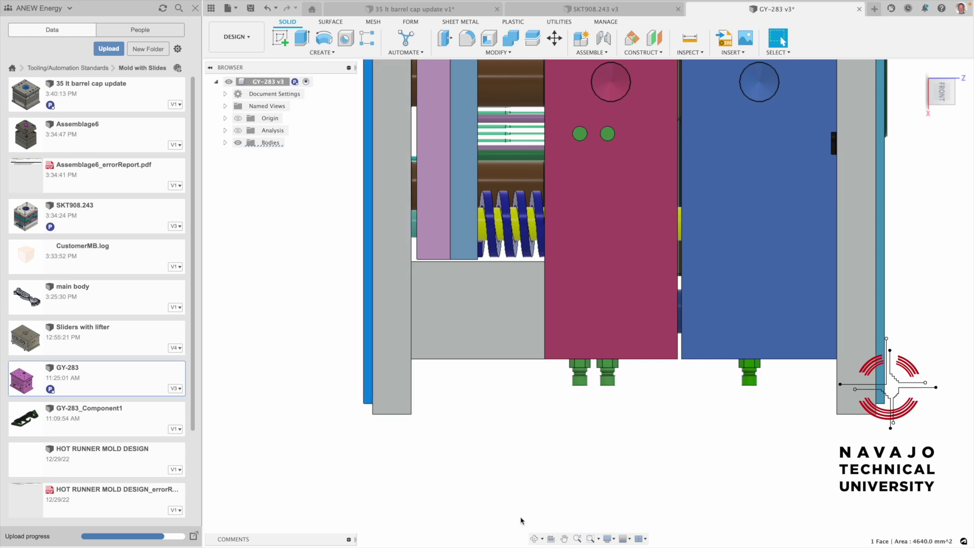
Orbit and zoom in on the clamp plate's holed face and green bolts
left_click(535, 538)
left_click_drag(509, 340, 503, 318)
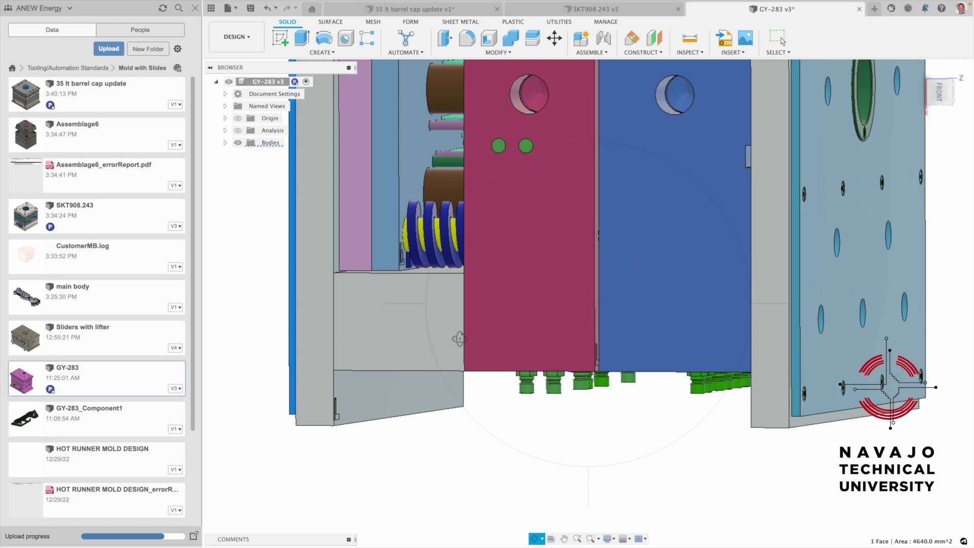
left_click_drag(457, 337, 470, 341)
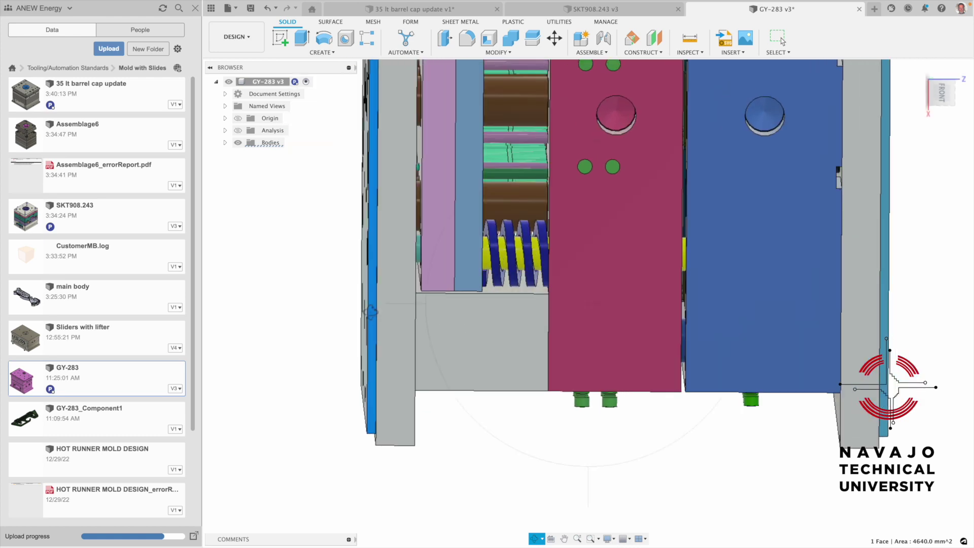
left_click_drag(378, 315, 591, 243)
left_click_drag(585, 200, 588, 198)
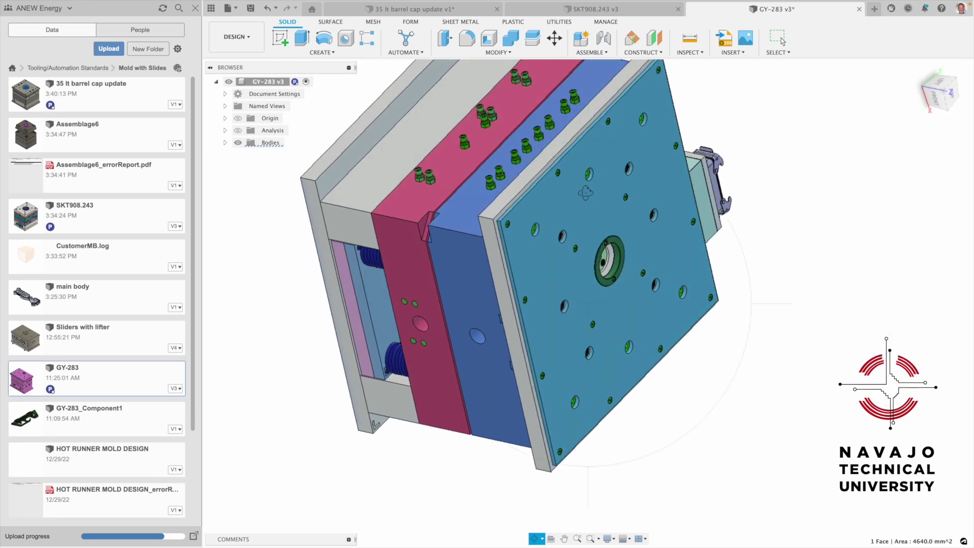
scroll(529, 220, "up", 3)
scroll(529, 220, "up", 2)
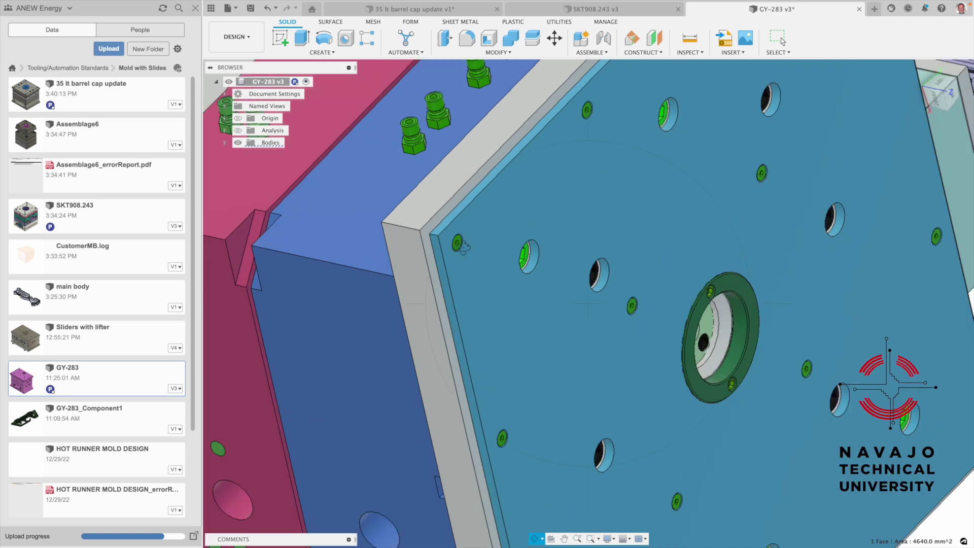
scroll(463, 247, "up", 2)
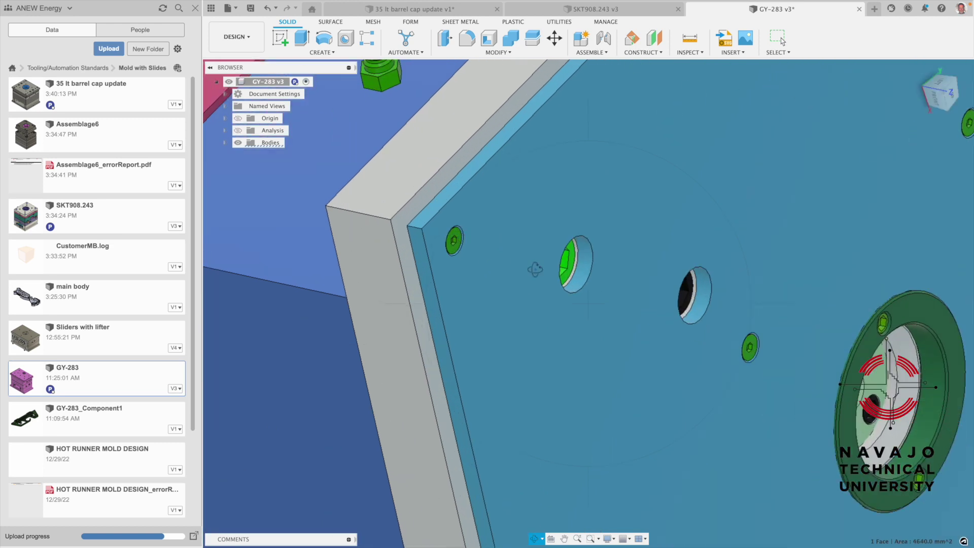
left_click_drag(539, 263, 541, 261)
Leave orbit mode and zoom back out to show the whole GY-283 mold
key("Escape")
scroll(541, 263, "down", 5)
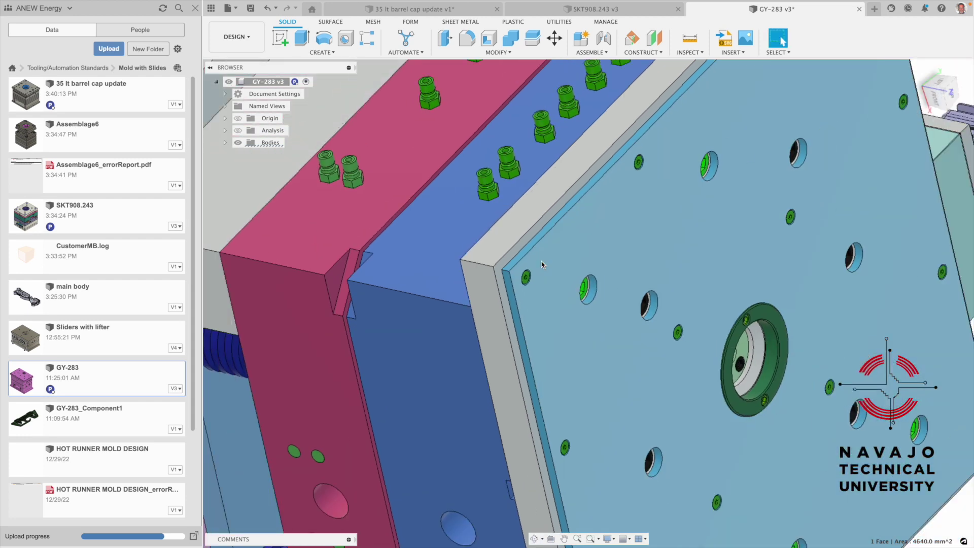
scroll(438, 282, "up", 2)
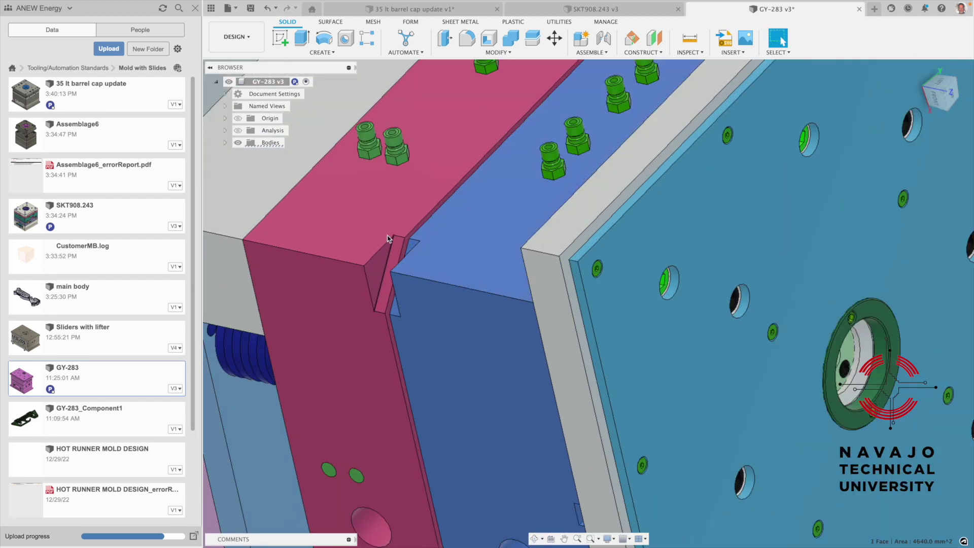
scroll(406, 255, "down", 4)
scroll(406, 256, "down", 2)
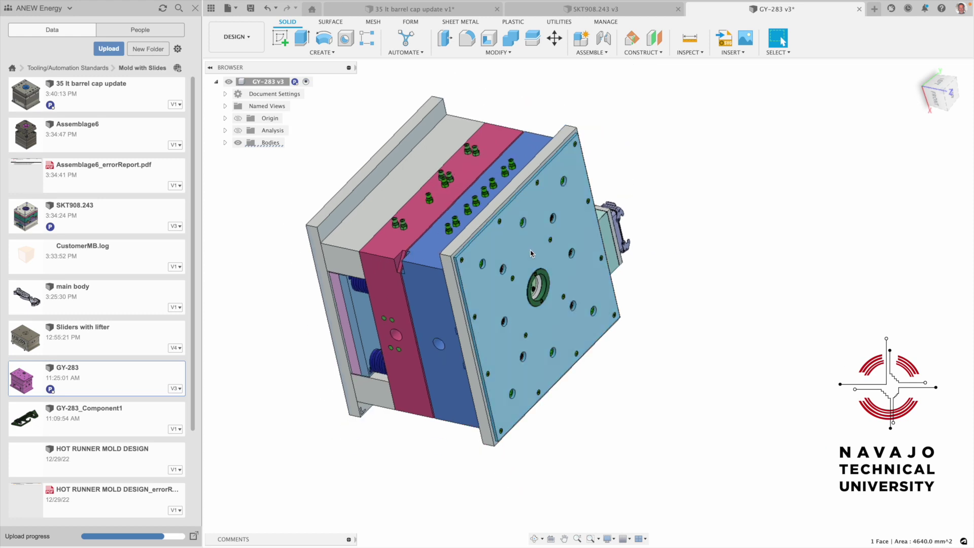
Orbit, zoom and pan to view the connector block on the blue plate and springs by the pink plate
left_click(536, 536)
left_click_drag(567, 299, 682, 331)
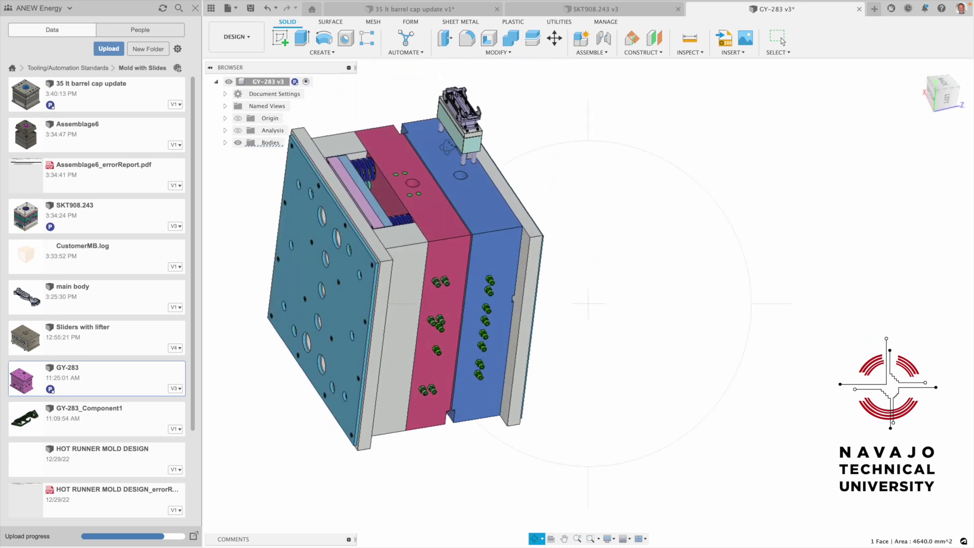
scroll(441, 216, "up", 10)
scroll(442, 216, "down", 10)
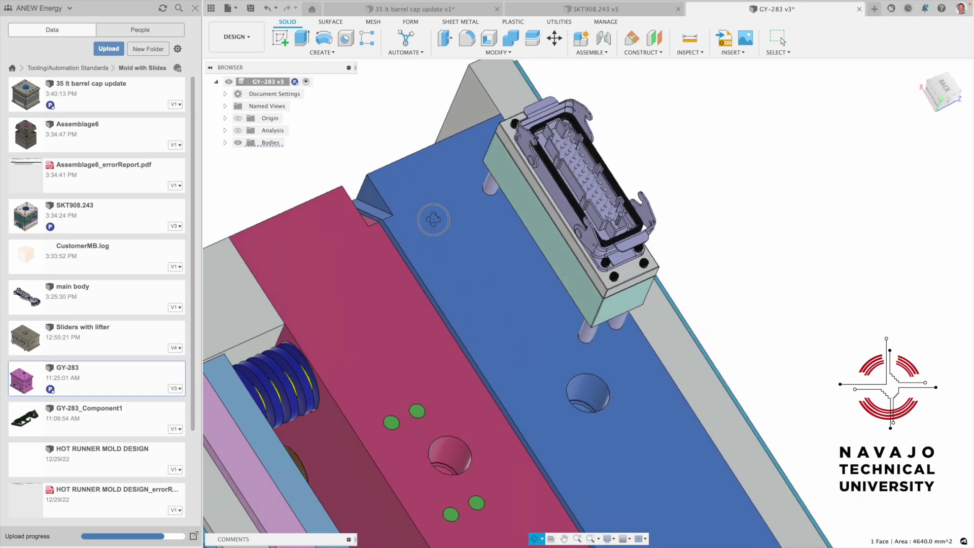
scroll(417, 361, "up", 4)
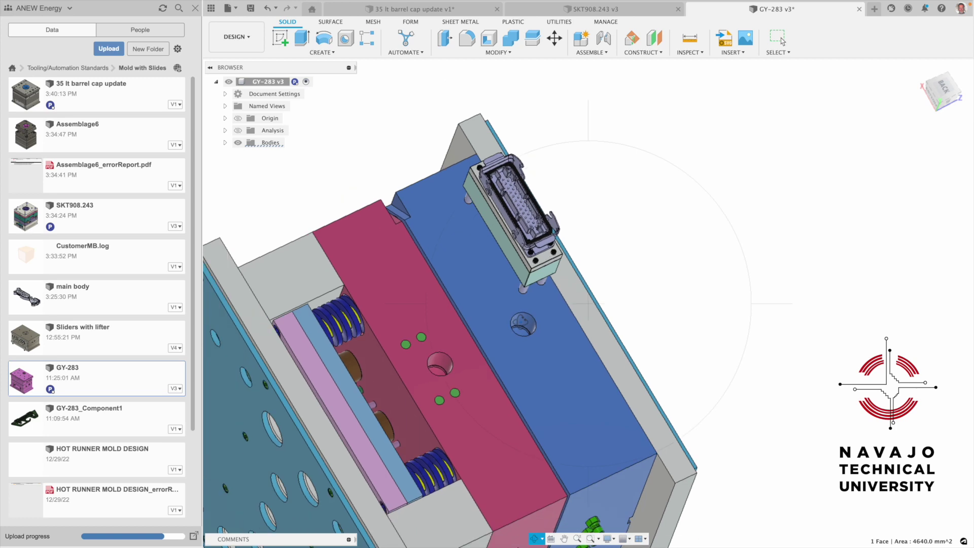
mouse_move(522, 325)
middle_mouse_down("shift")
mouse_move(515, 307)
mouse_move(522, 321)
middle_mouse_up("shift")
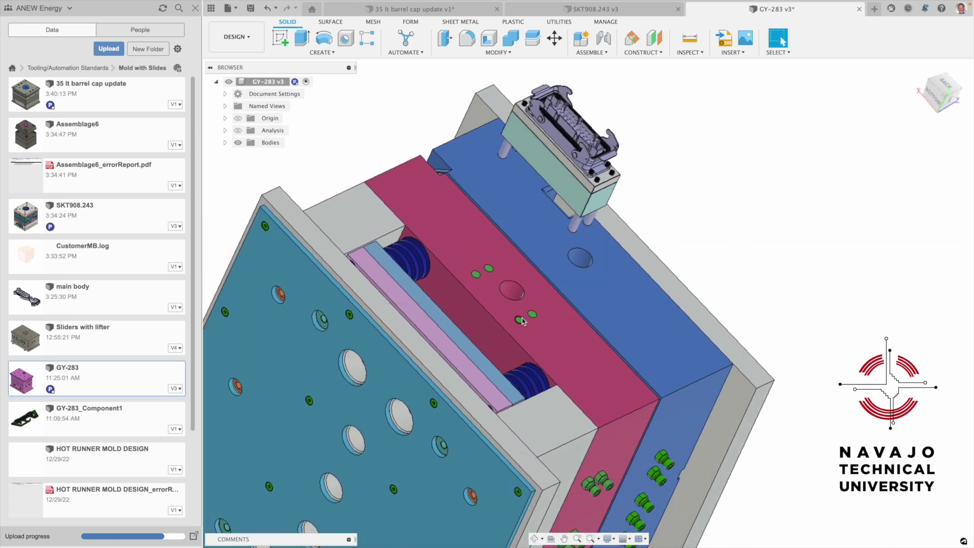
middle_click_drag(663, 205, 684, 254)
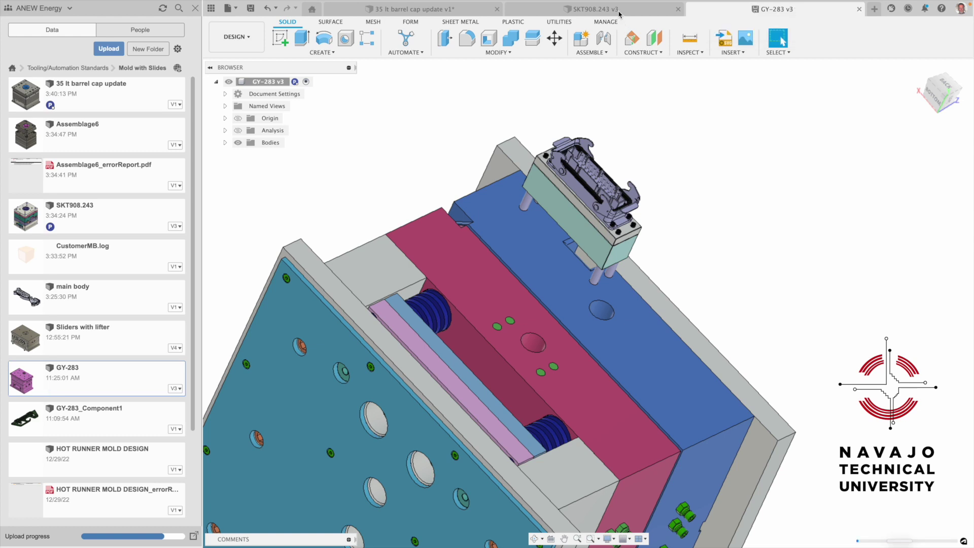
Switch to the 35 lt barrel cap update design, zoom into its gear section and face it from the front
left_click(619, 14)
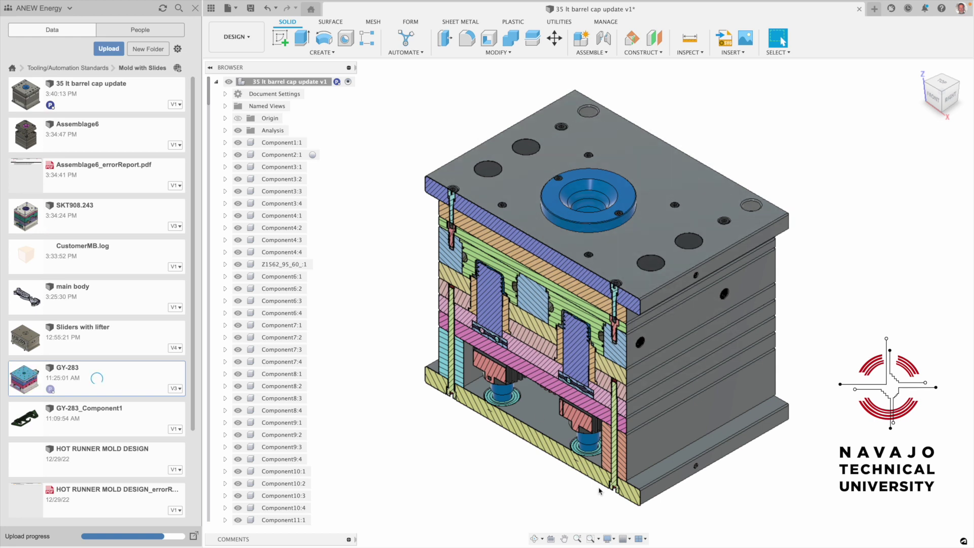
left_click(534, 538)
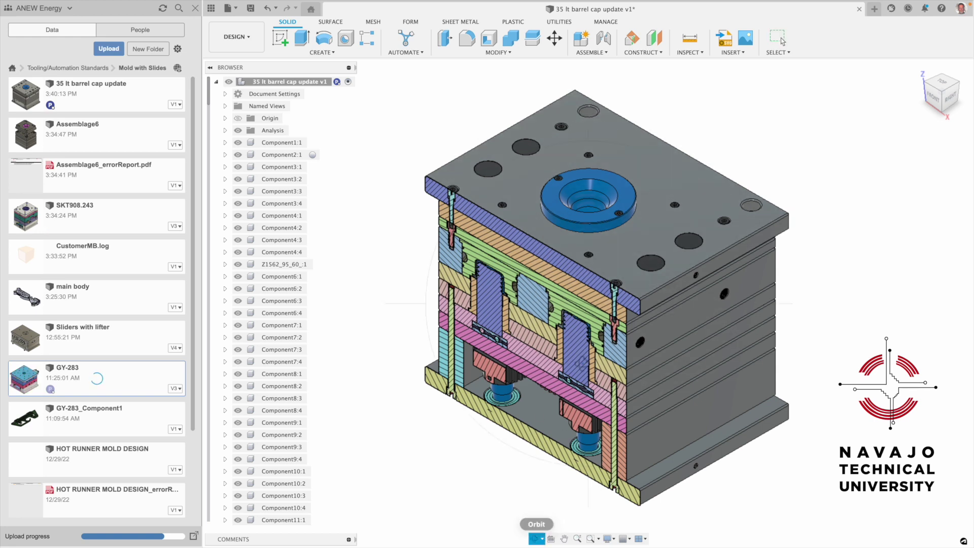
mouse_move(587, 362)
left_mouse_down()
mouse_move(594, 335)
mouse_move(535, 368)
mouse_move(593, 350)
left_mouse_up()
scroll(534, 369, "up", 5)
scroll(594, 350, "up", 5)
scroll(640, 374, "up", 3)
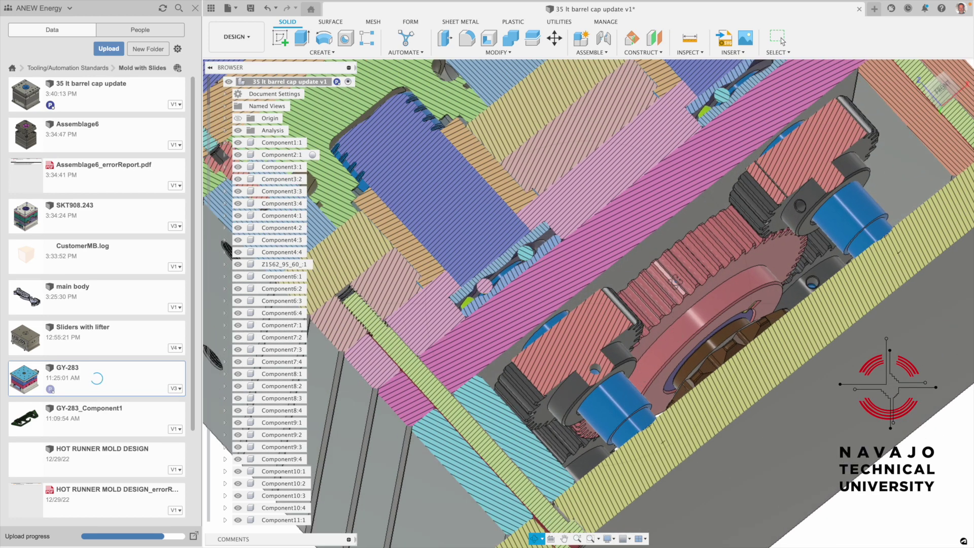
scroll(641, 299, "up", 2)
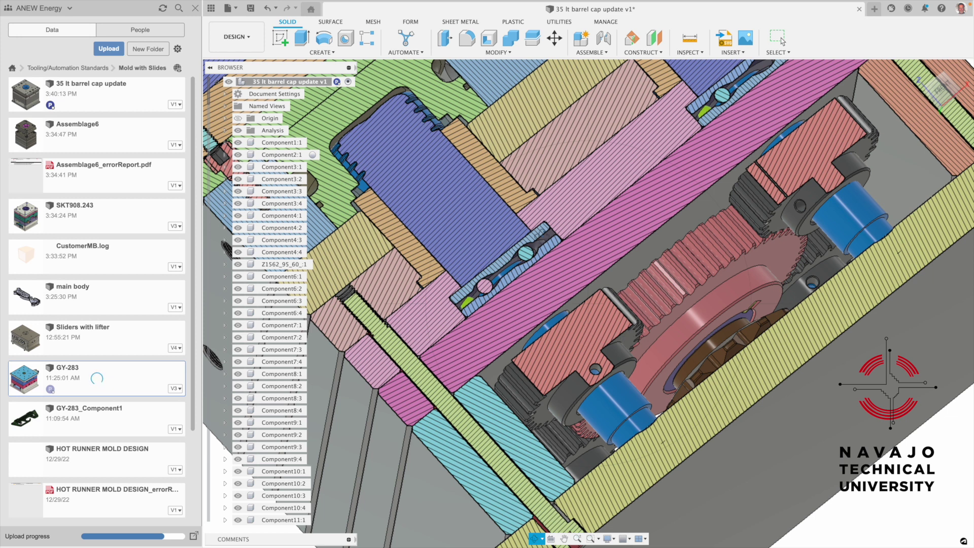
left_click(937, 97)
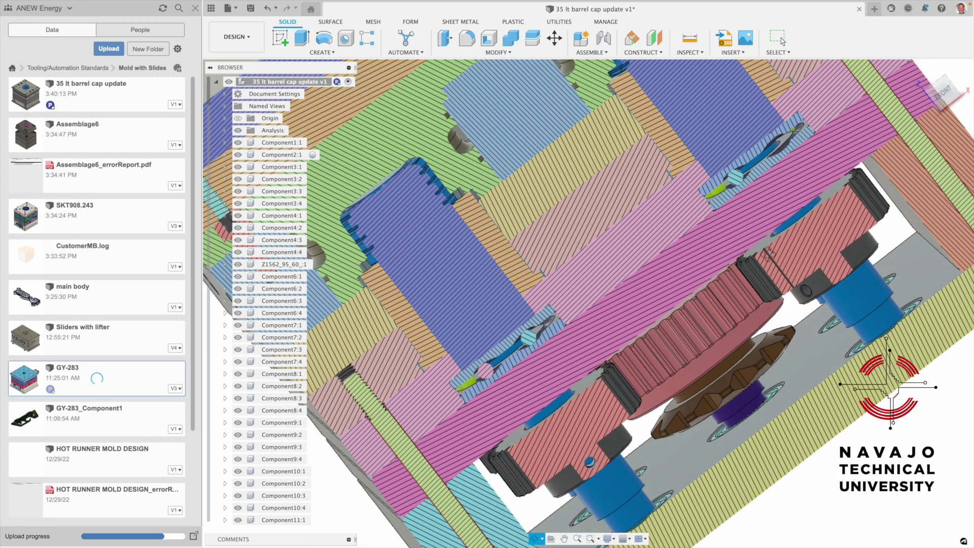
left_click(939, 94)
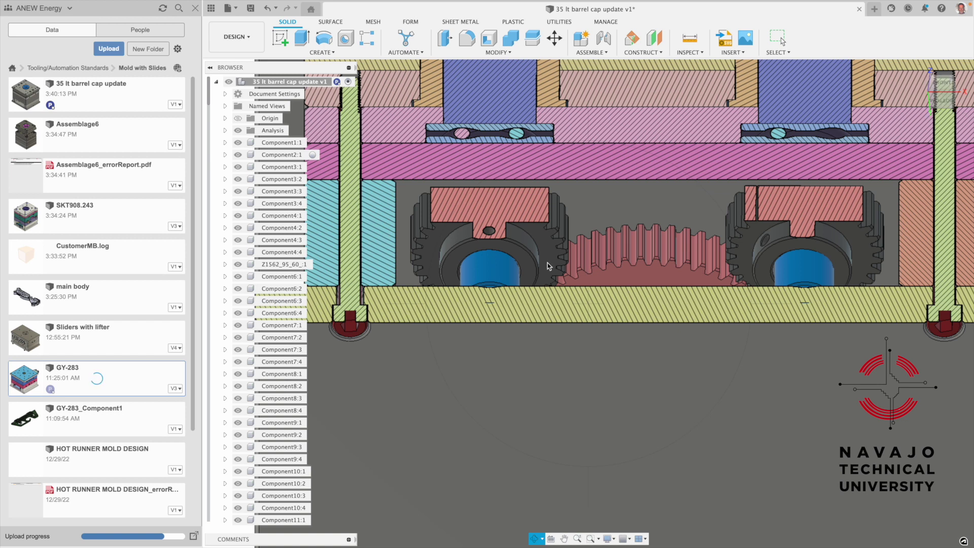
Zoom in and out on the cap bores in the front section, ending with the whole mold fitted
left_click(941, 91)
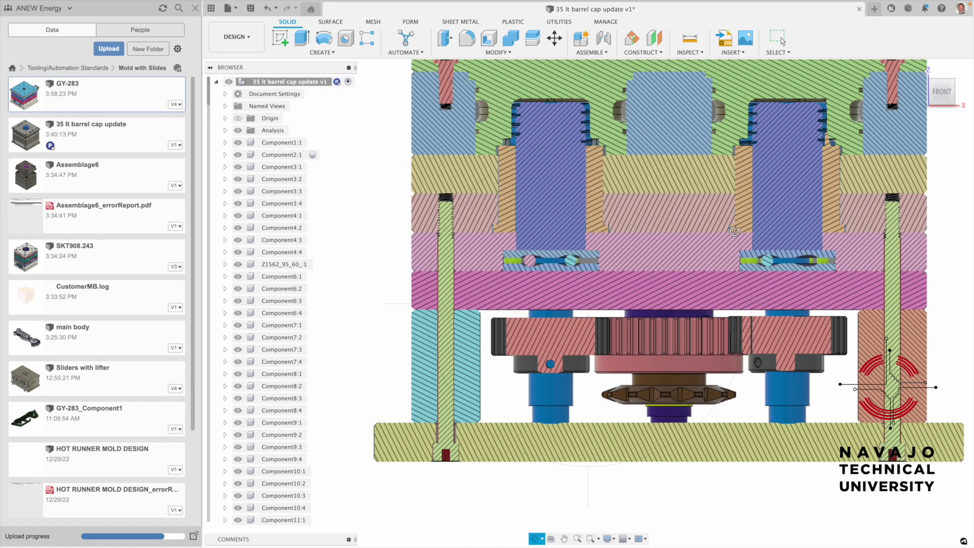
scroll(680, 397, "up", 3)
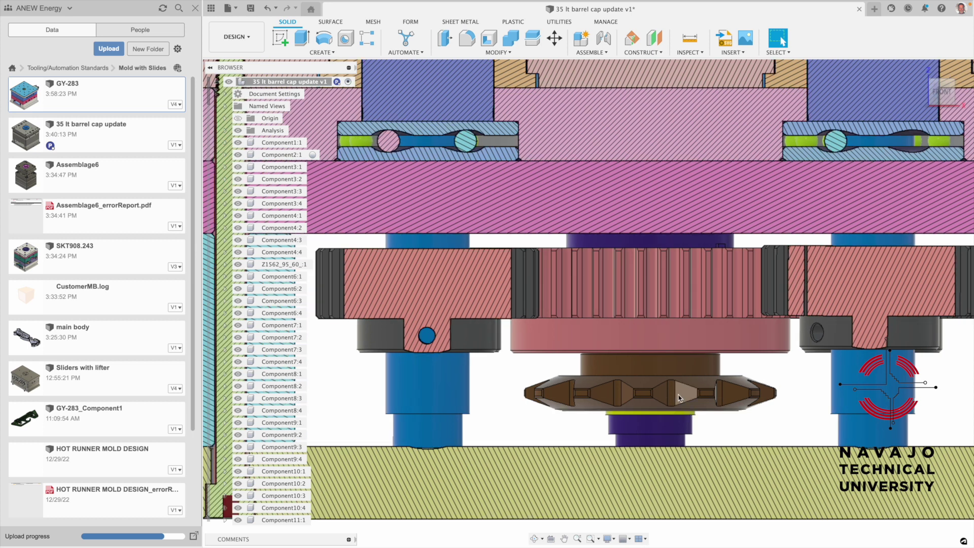
scroll(680, 398, "down", 2)
scroll(677, 395, "down", 3)
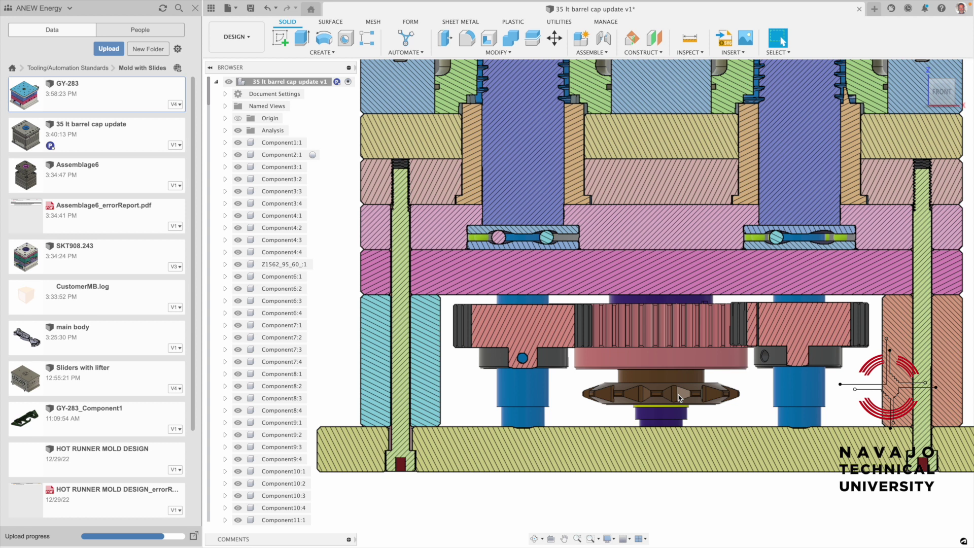
scroll(678, 395, "up", 2)
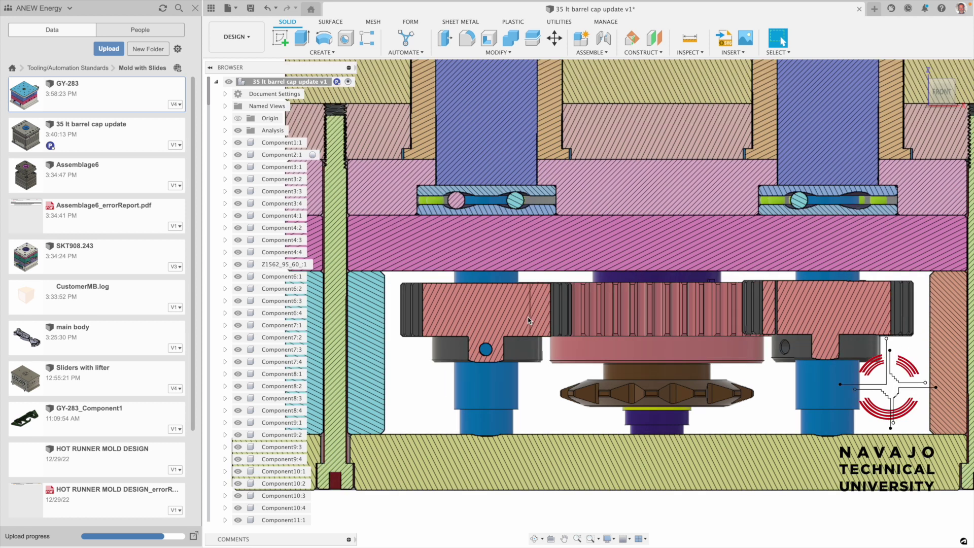
scroll(832, 203, "down", 1)
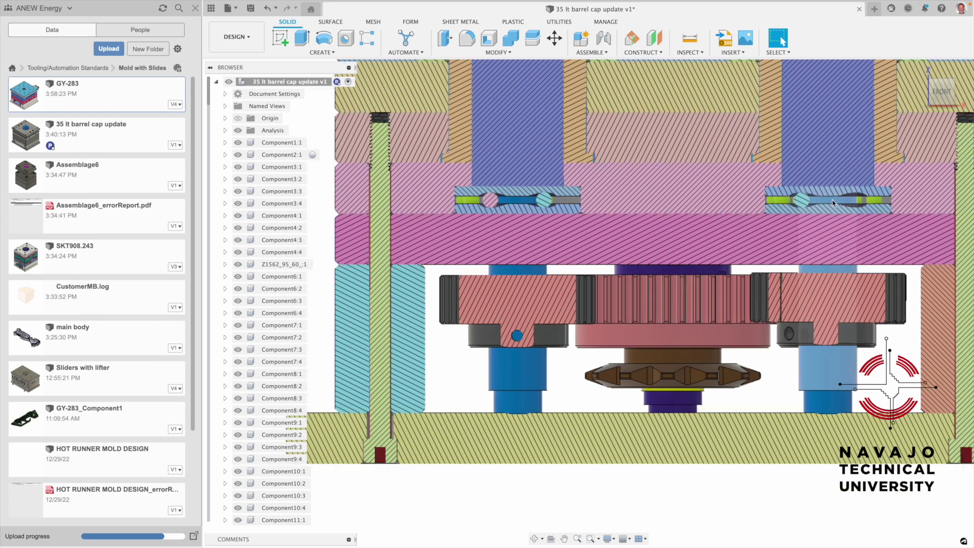
scroll(832, 203, "down", 3)
scroll(840, 199, "up", 3)
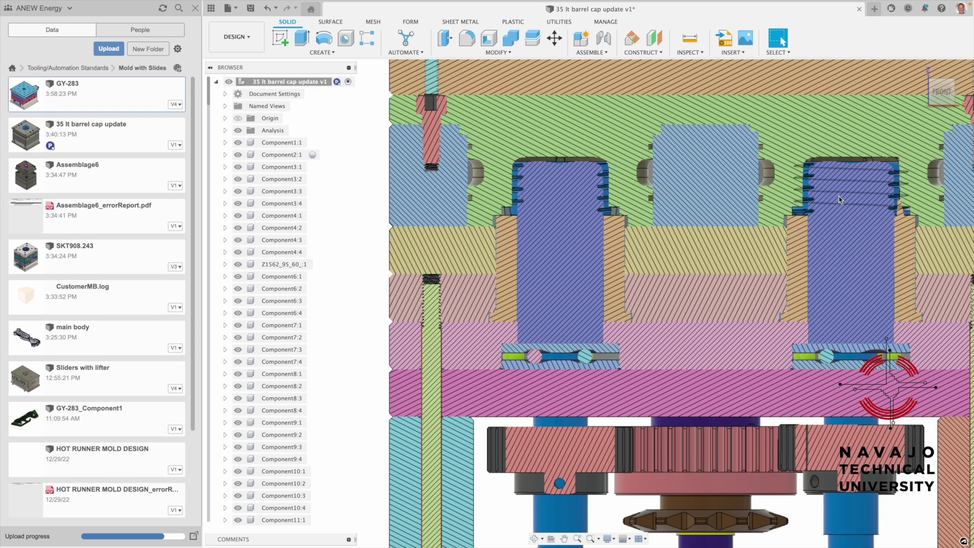
scroll(839, 199, "up", 5)
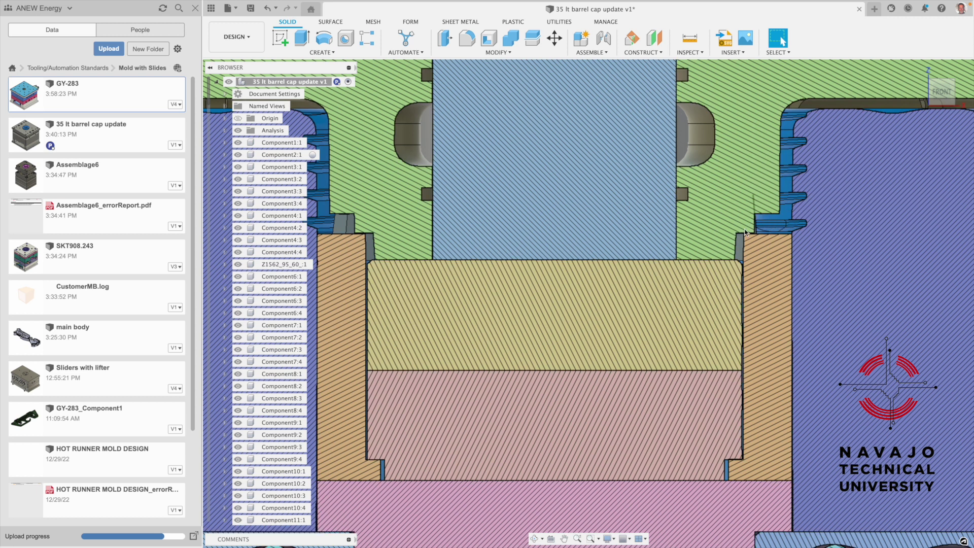
scroll(769, 182, "down", 3)
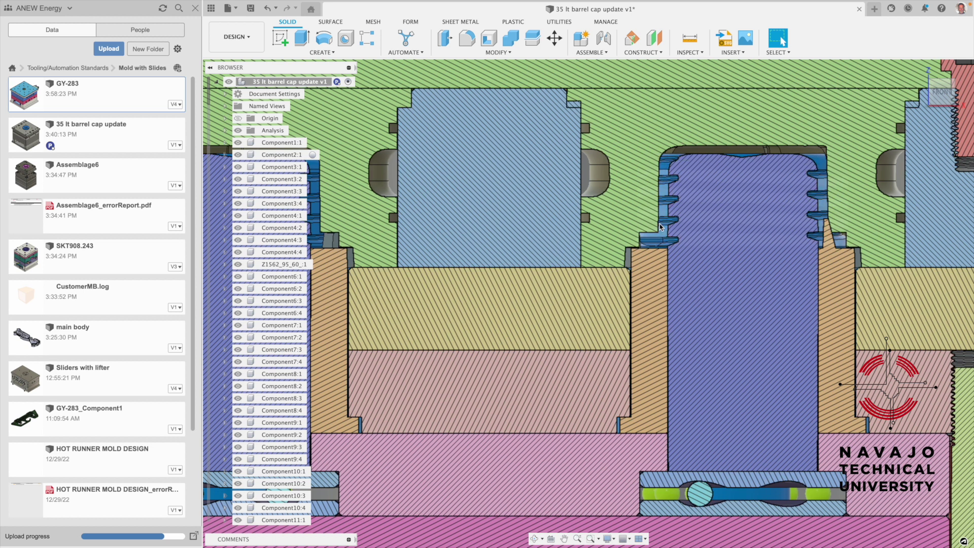
scroll(693, 270, "down", 4)
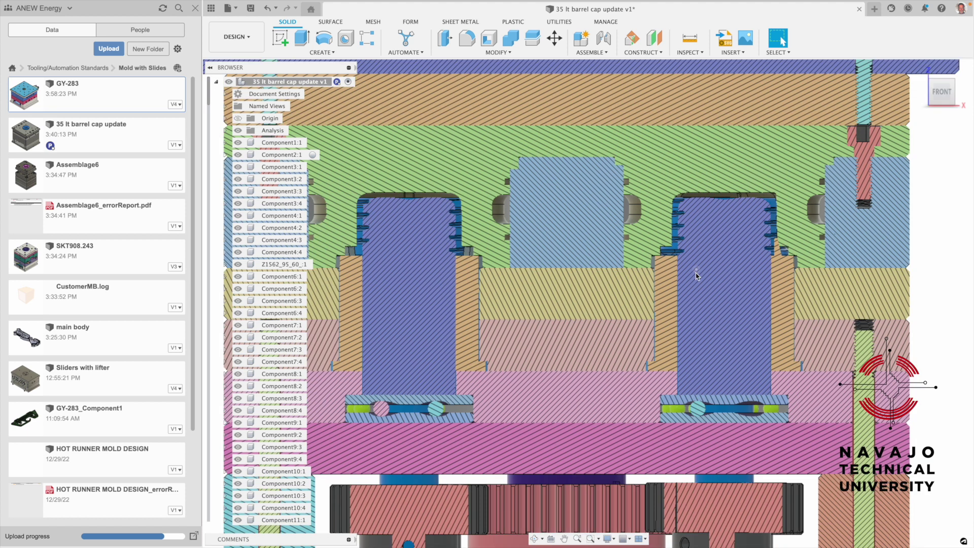
scroll(741, 276, "down", 3)
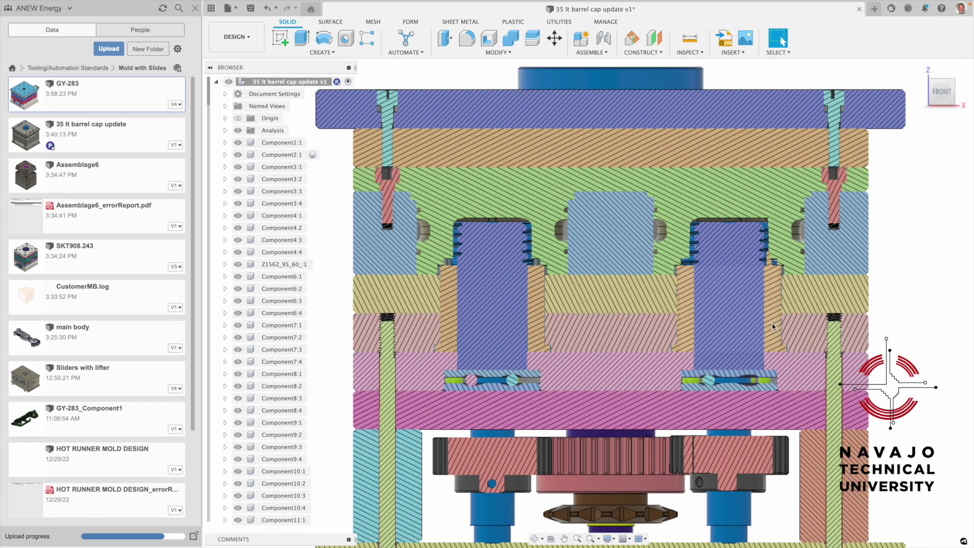
scroll(773, 326, "up", 5)
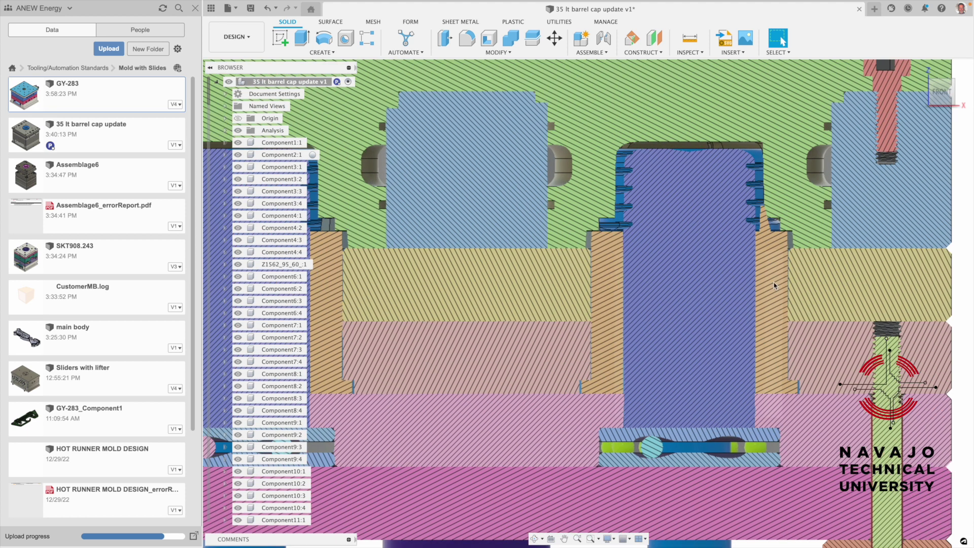
scroll(775, 285, "down", 5)
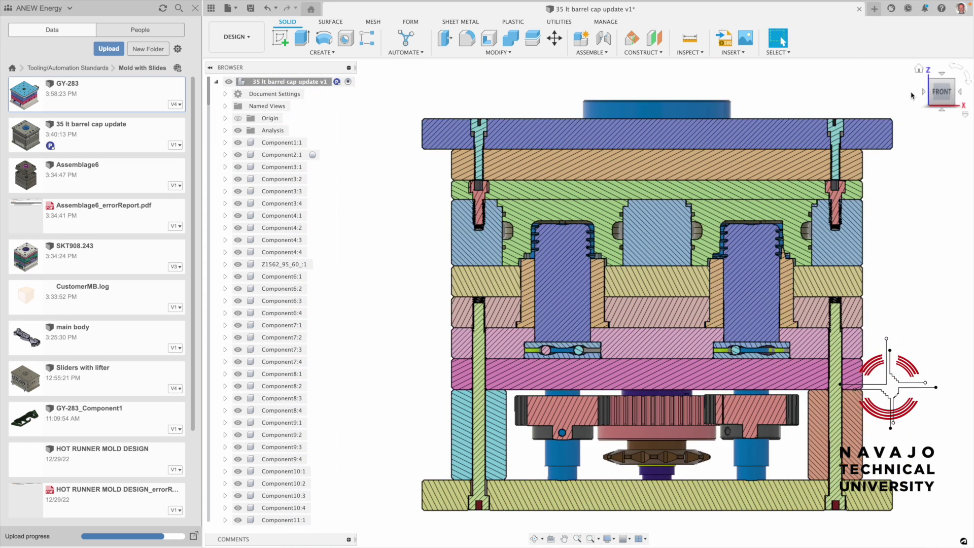
Return to home view, turn off the section cut and hide the top clamp plate
left_click(919, 70)
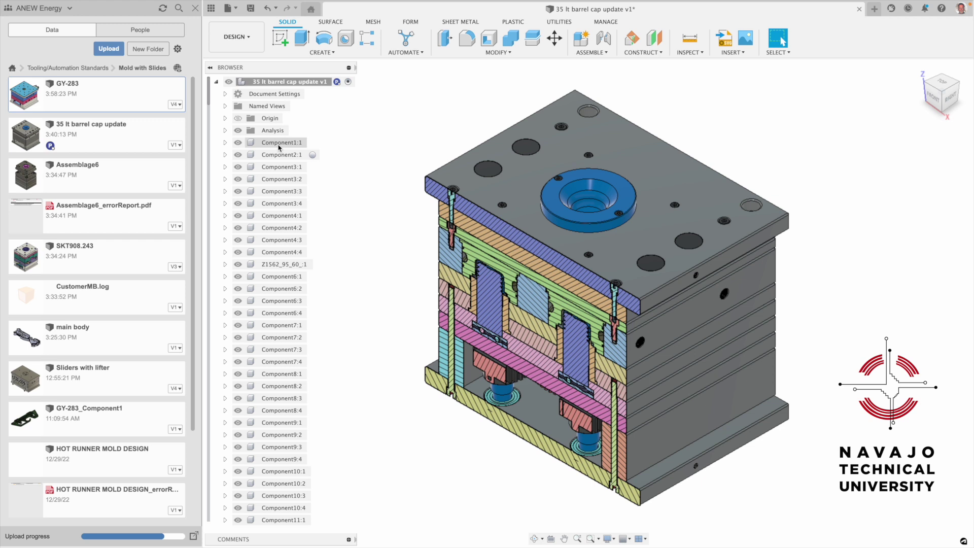
left_click(237, 130)
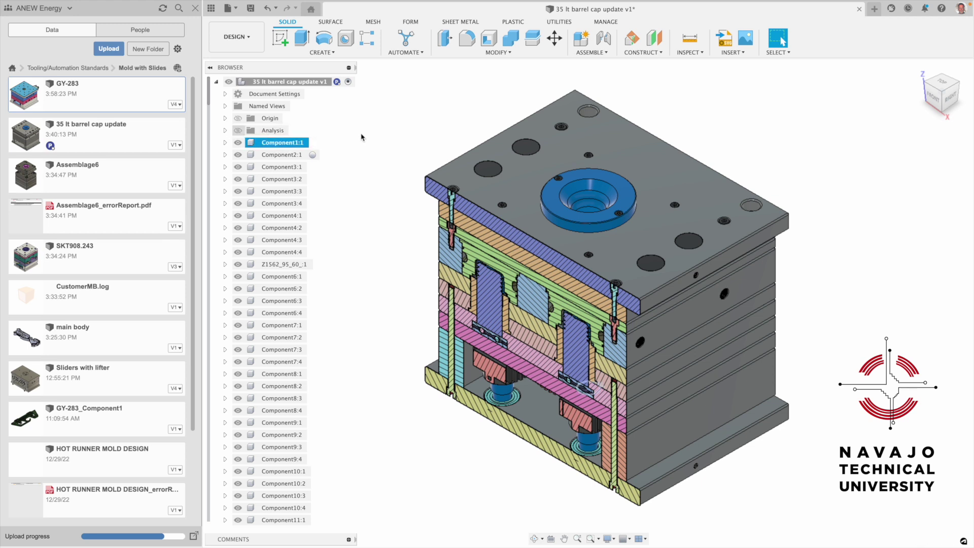
left_click(513, 195)
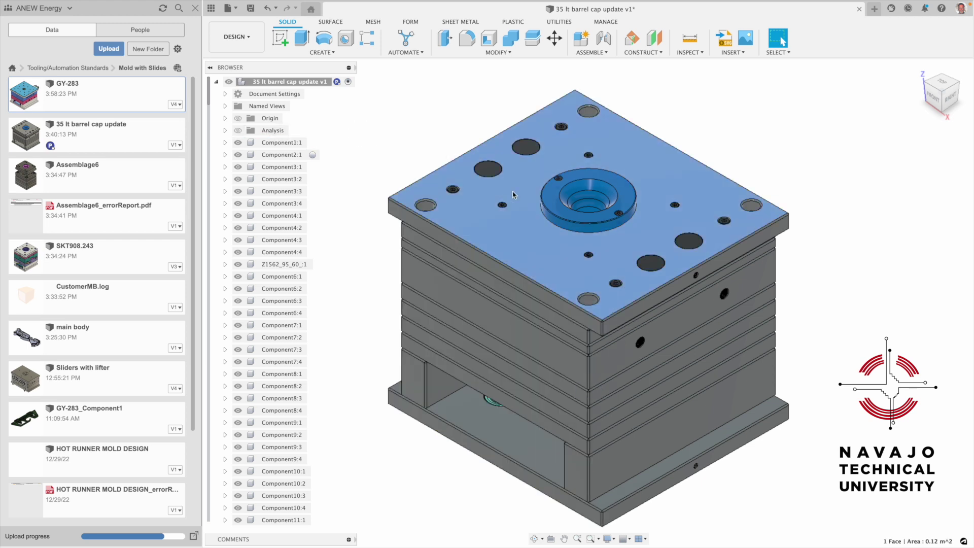
right_click(513, 195)
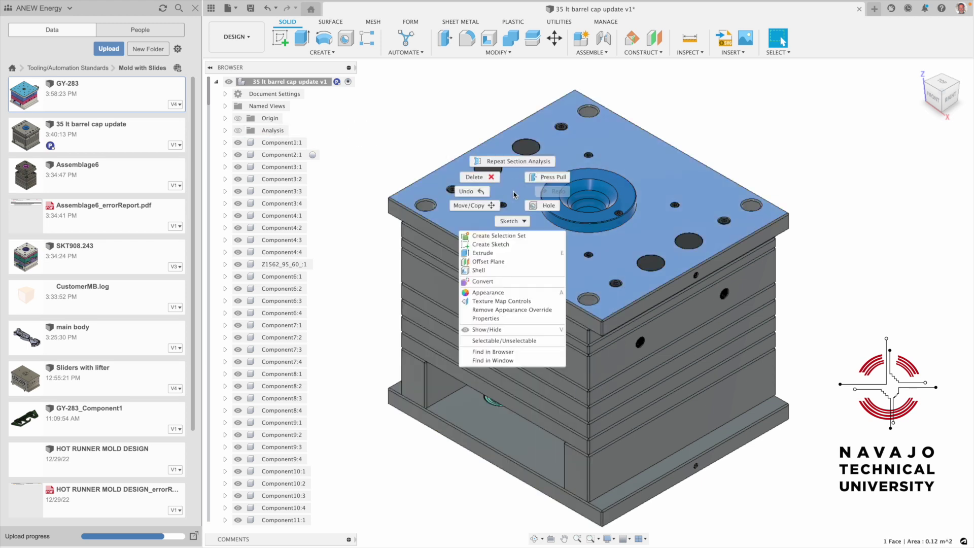
left_click(493, 339)
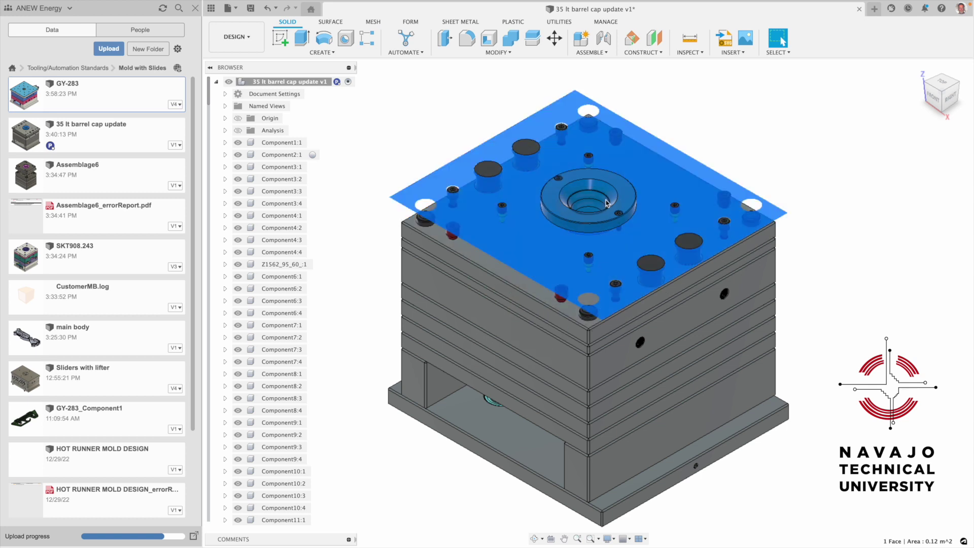
Hide the next plate down, revealing the yellow collars
left_click(633, 192)
right_click(629, 193)
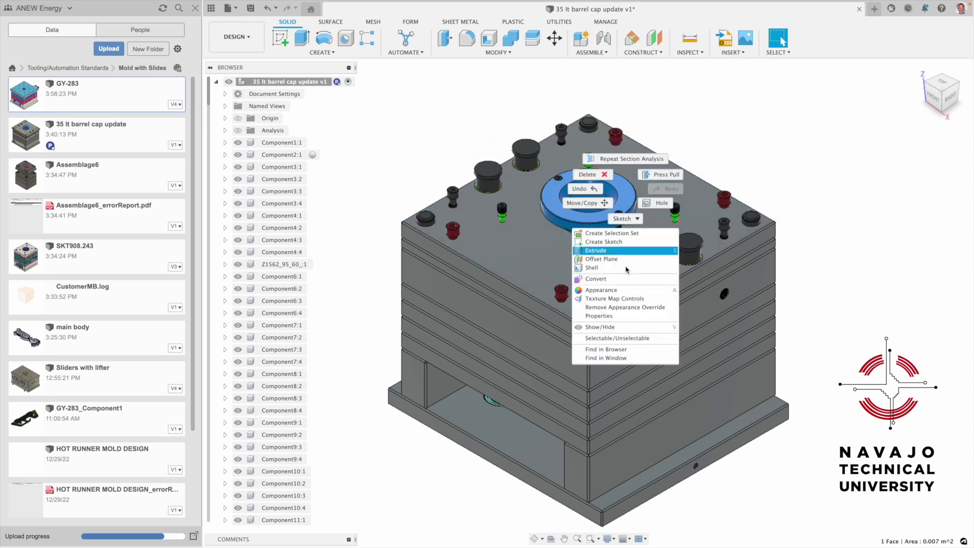
left_click(625, 337)
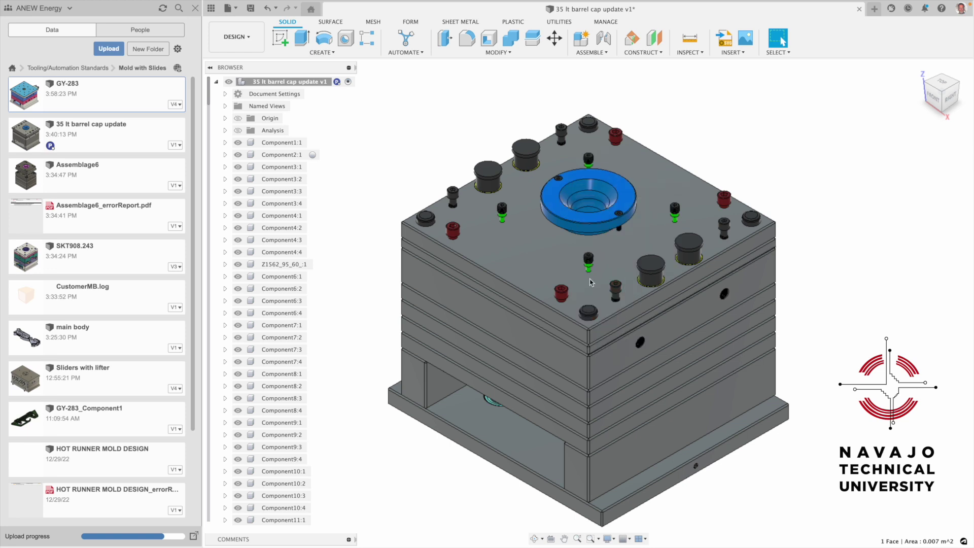
left_click(529, 245)
right_click(529, 245)
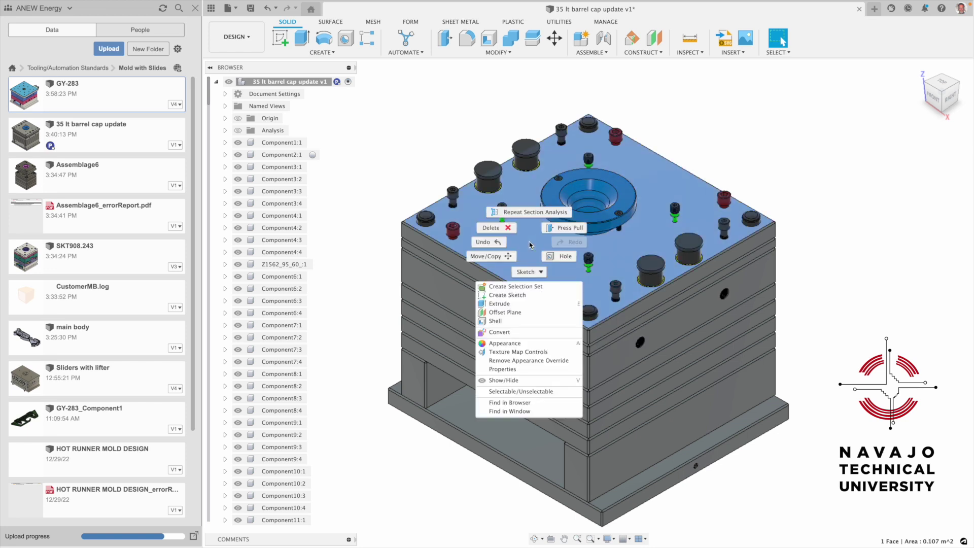
left_click(526, 382)
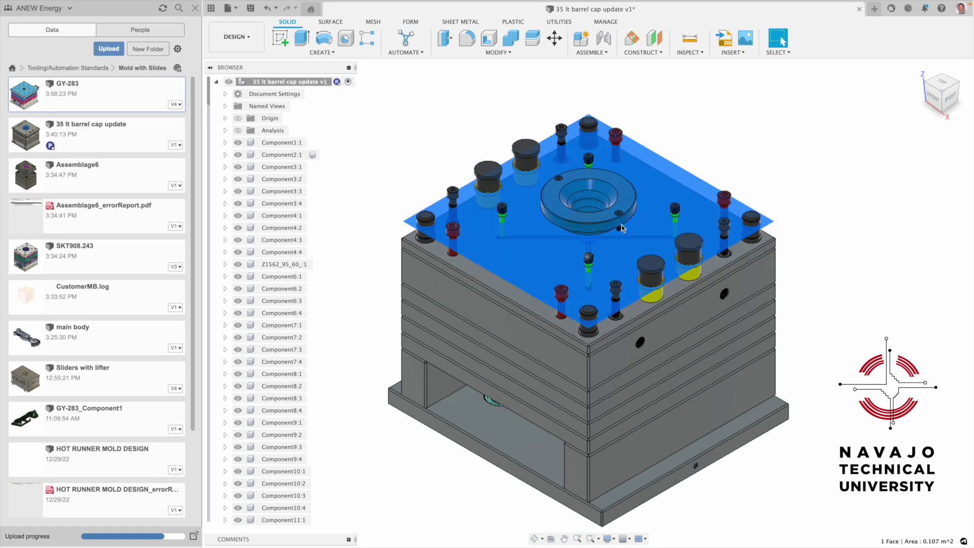
right_click(553, 256)
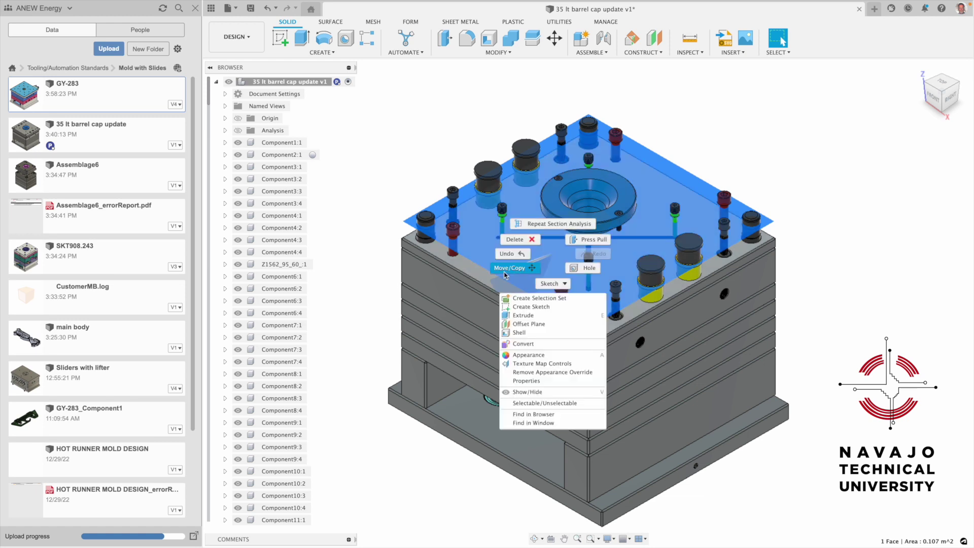
left_click(486, 288)
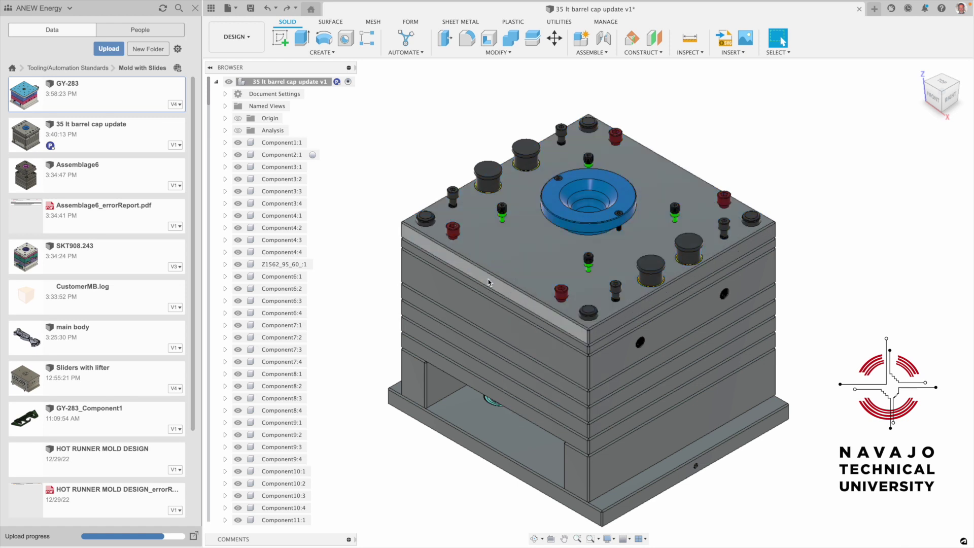
right_click(489, 283)
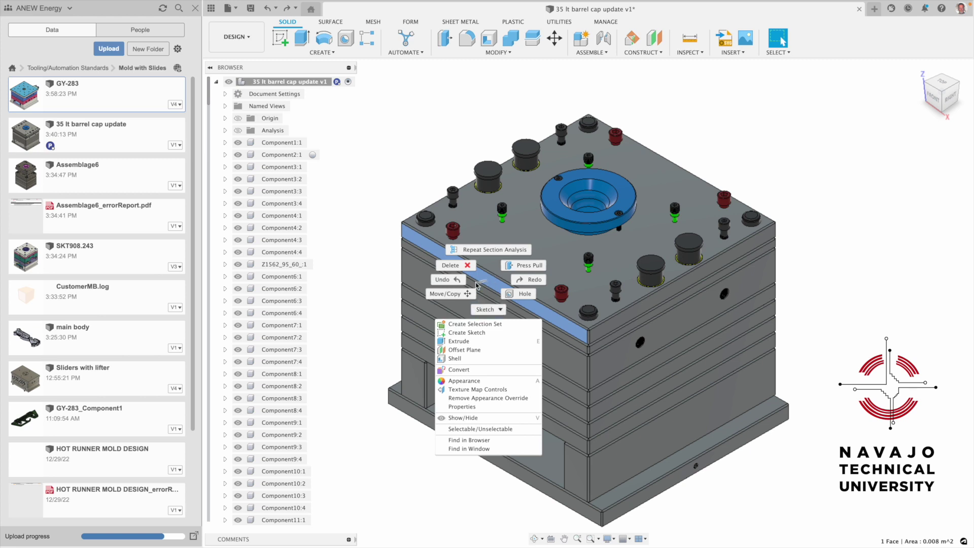
left_click(485, 420)
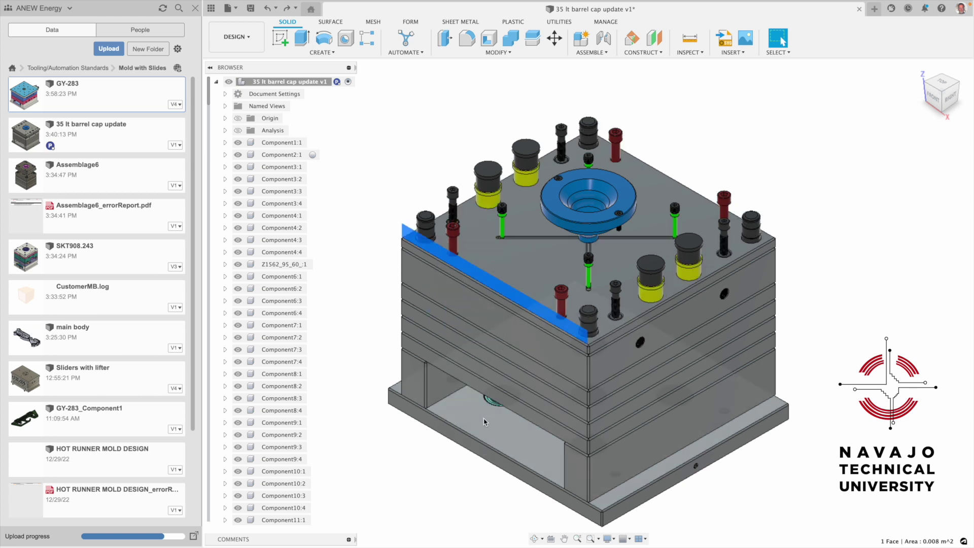
Hide the following plate to expose the parts beneath it
left_click(540, 283)
right_click(540, 283)
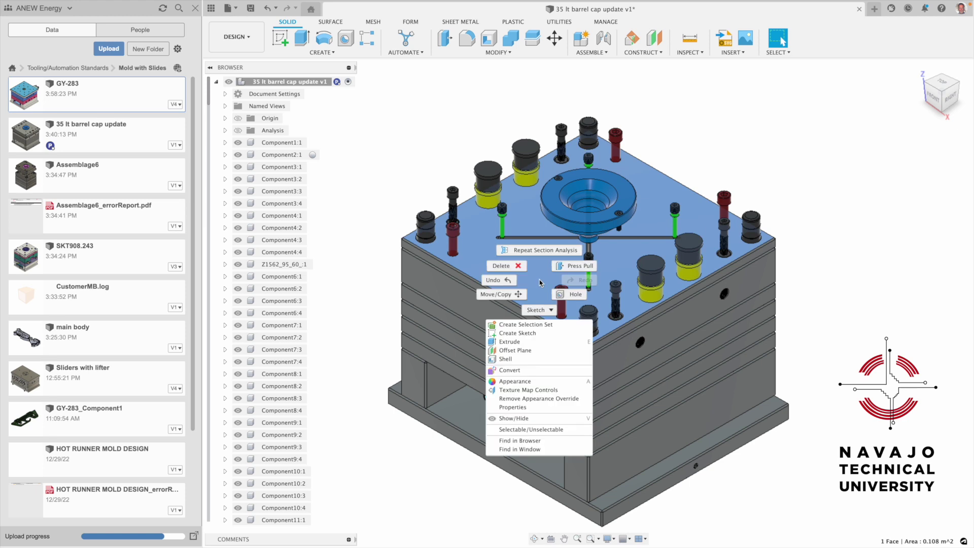
left_click(556, 421)
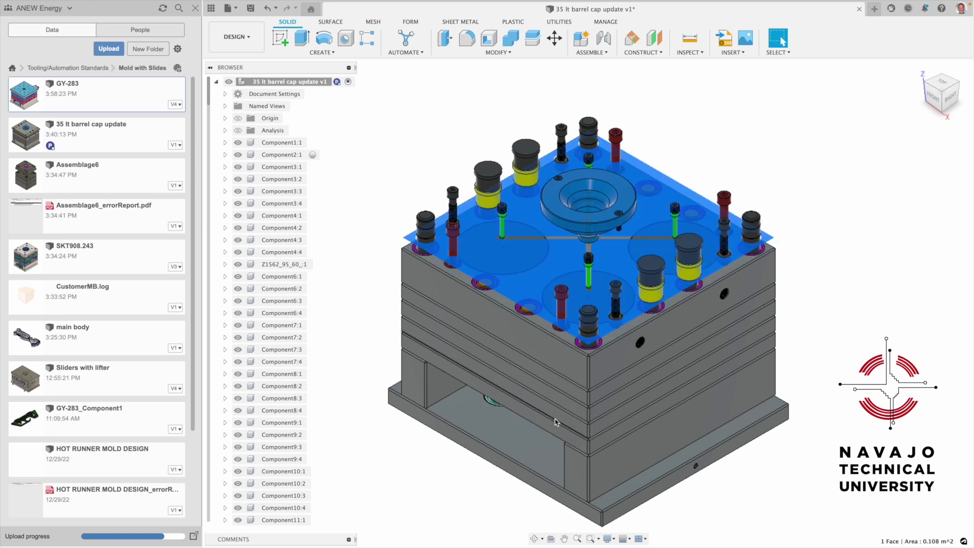
left_click(553, 267)
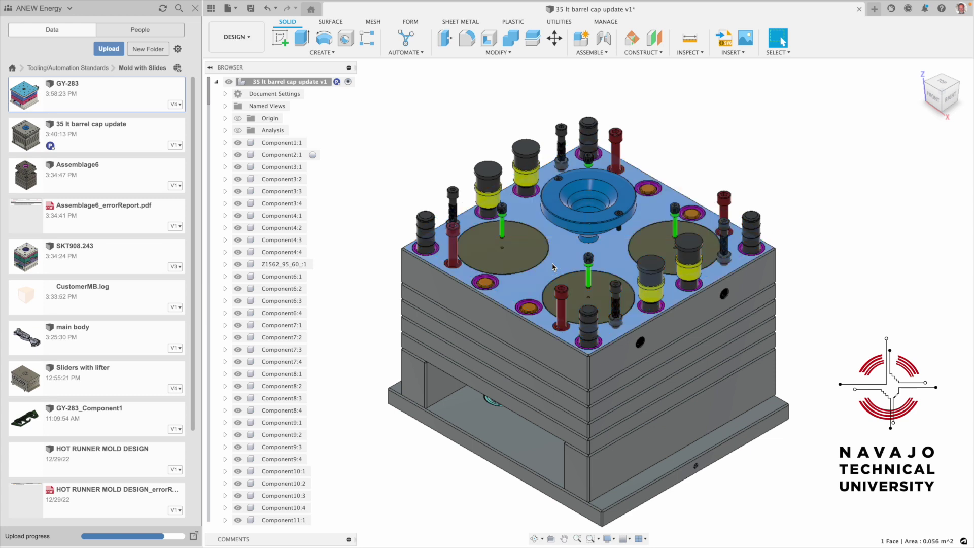
right_click(553, 267)
left_click(548, 403)
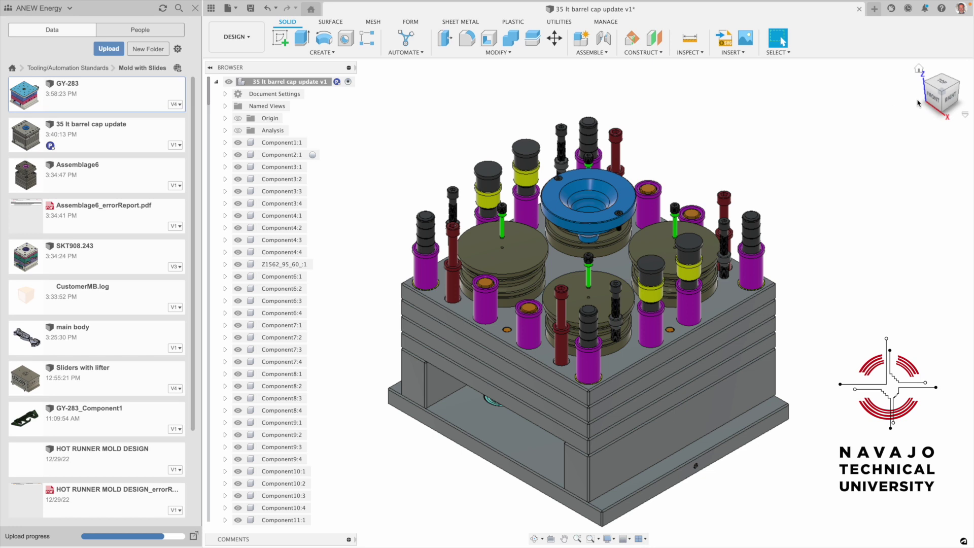
From the front, window-select and hide the leader pins and sprue bushing, then return home
left_click(933, 97)
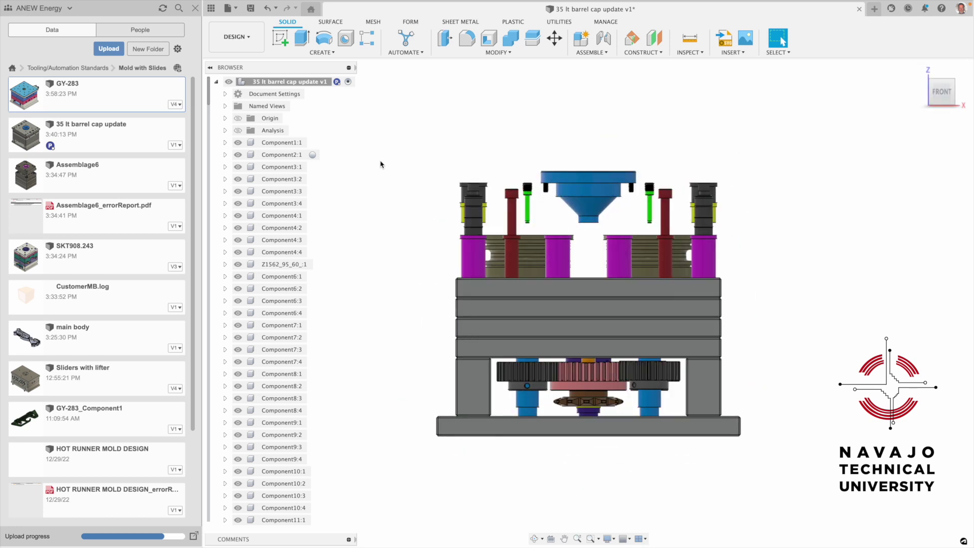
mouse_move(378, 148)
left_mouse_down()
mouse_move(409, 167)
mouse_move(744, 215)
mouse_move(762, 231)
left_mouse_up()
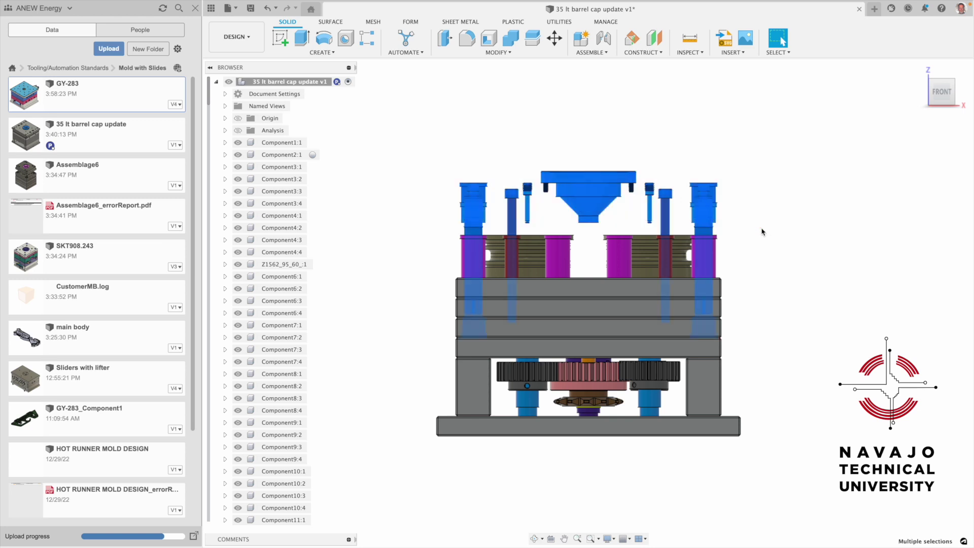
right_click(722, 202)
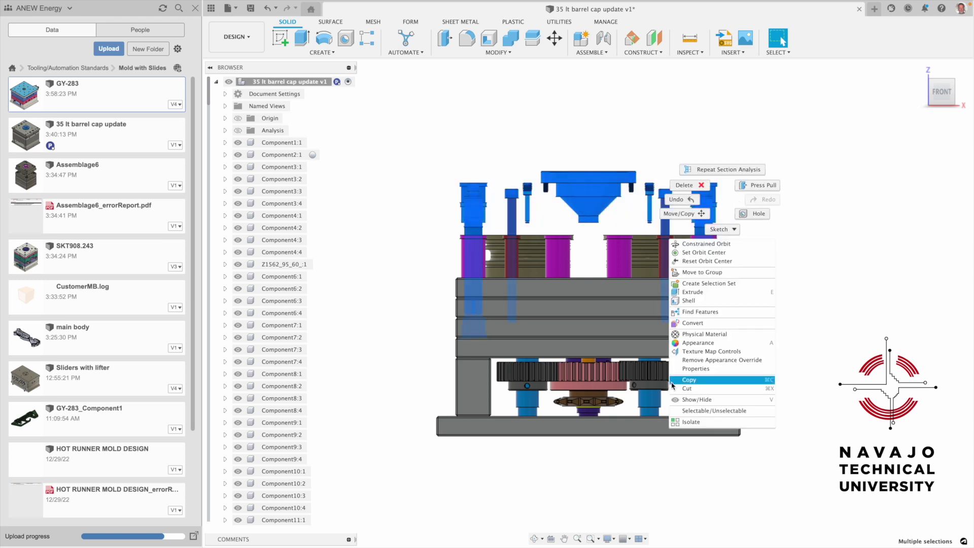
left_click(691, 399)
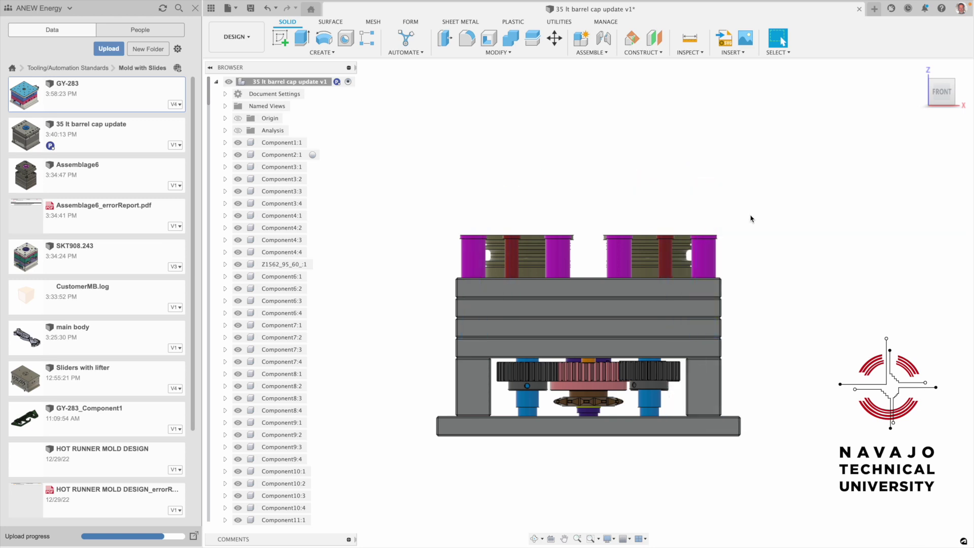
left_click(919, 70)
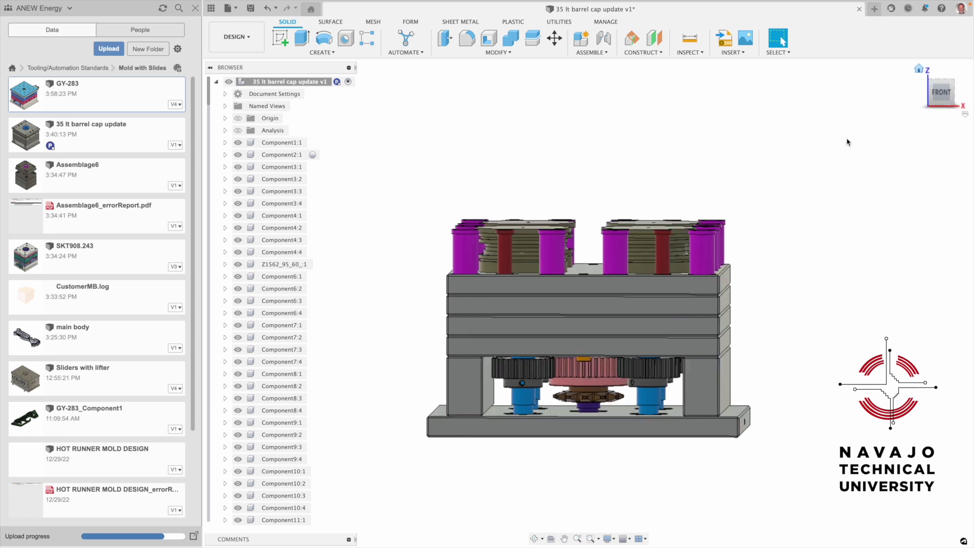
Hide the olive core caps and the purple sleeves
scroll(649, 268, "up", 3)
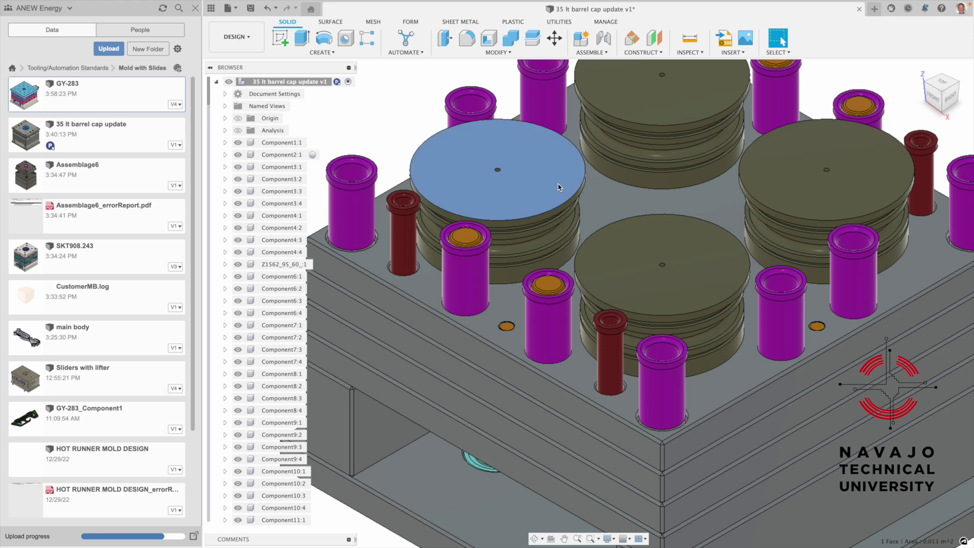
right_click(558, 187)
left_click(543, 325)
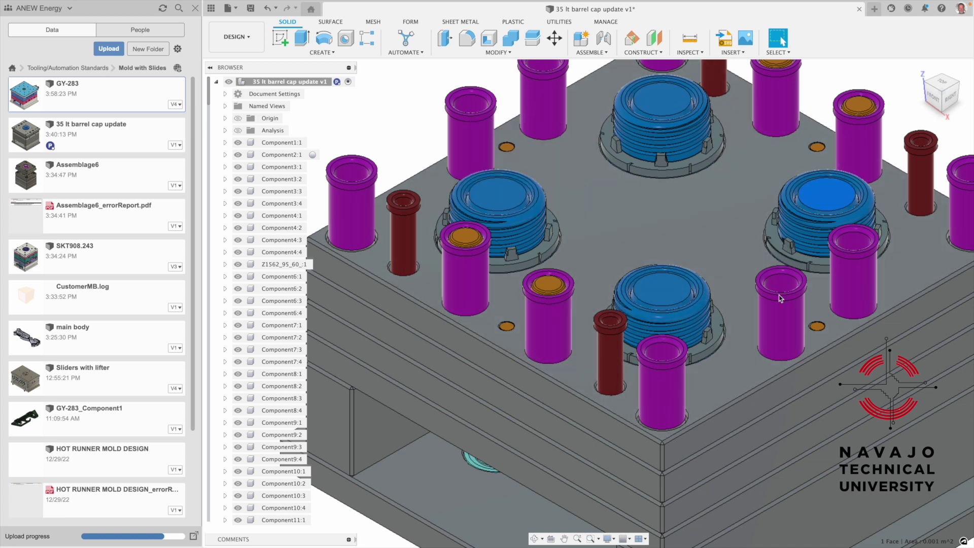
left_click(852, 287)
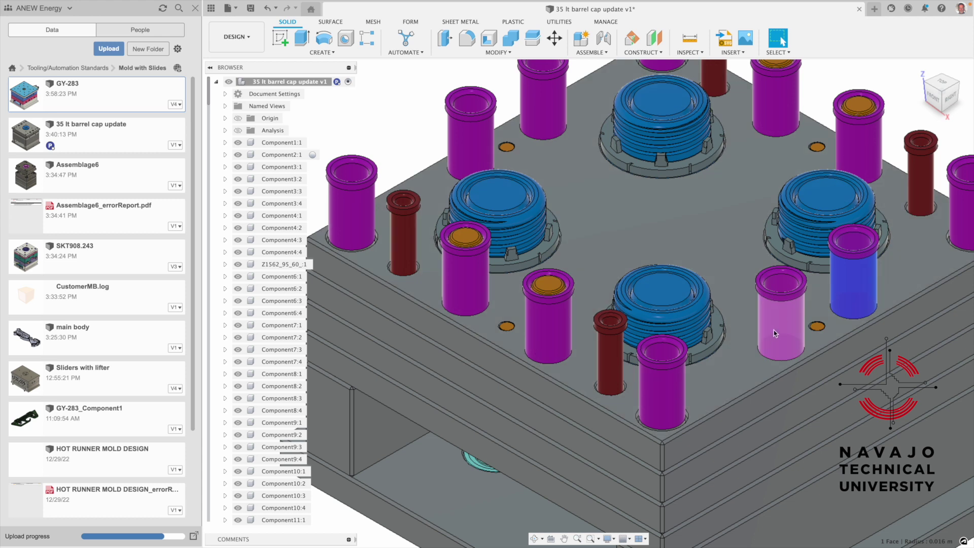
right_click(845, 282)
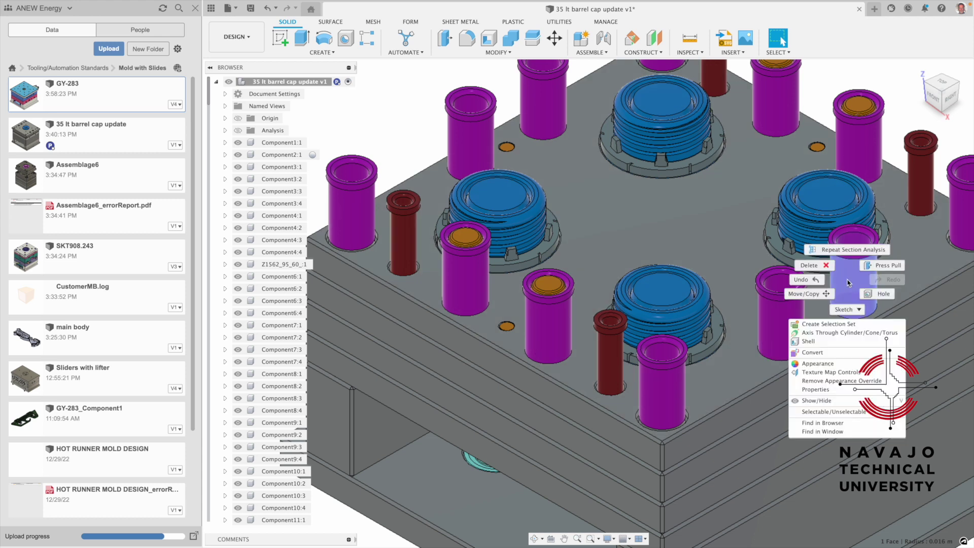
left_click(819, 402)
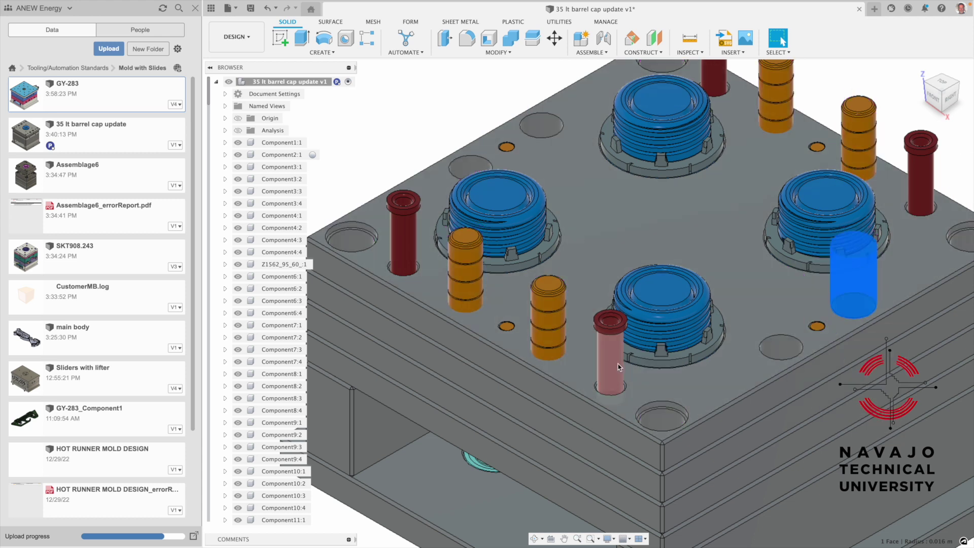
Hide the red pins, then hide the orange pins with V
left_click(612, 358)
right_click(613, 358)
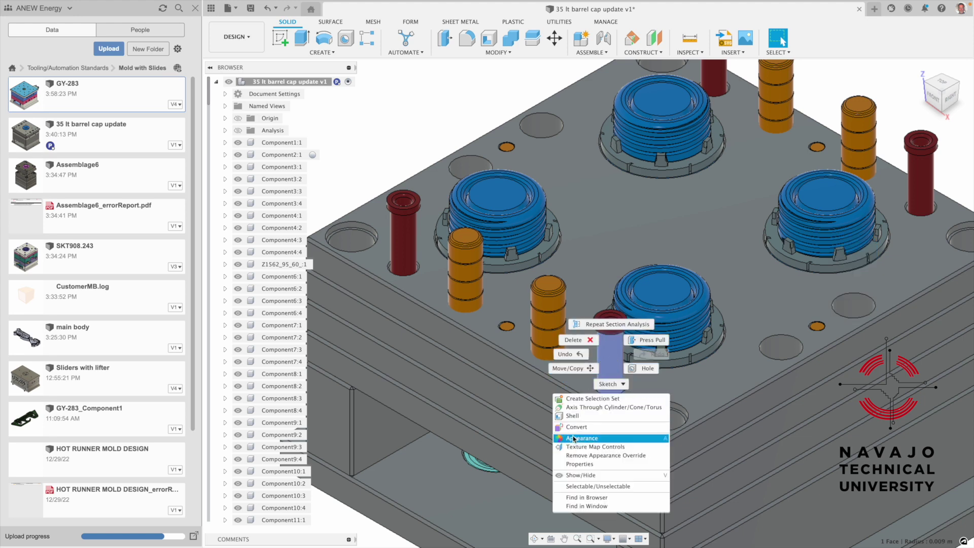
left_click(582, 475)
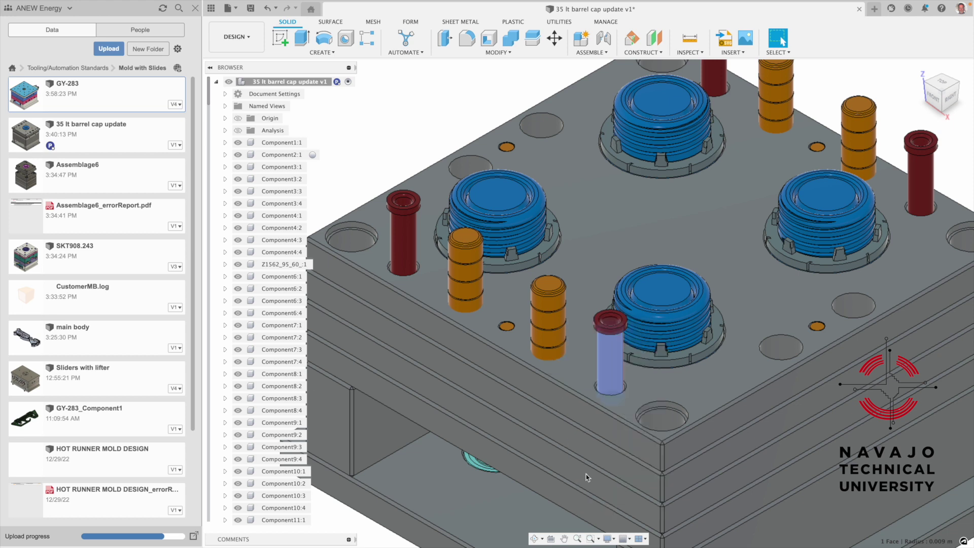
right_click(552, 308)
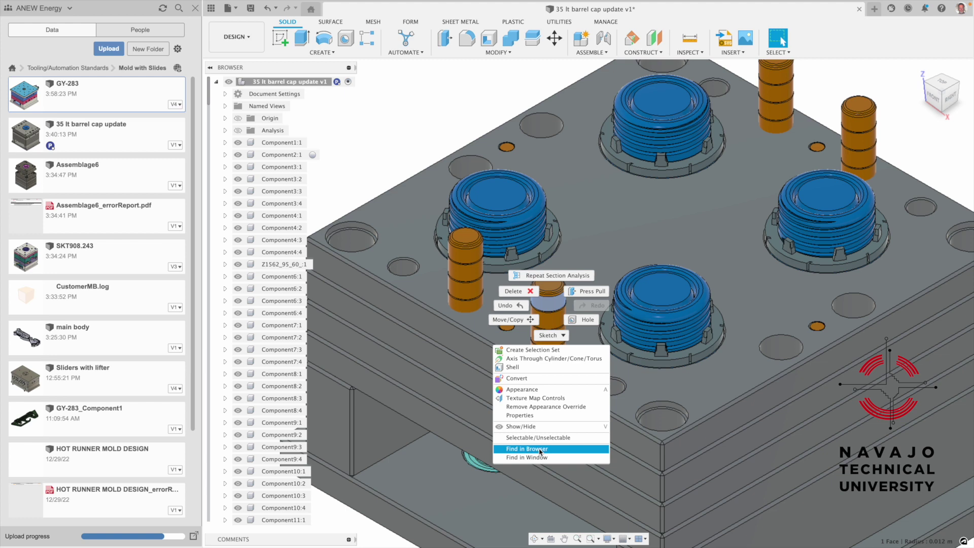
key("Escape")
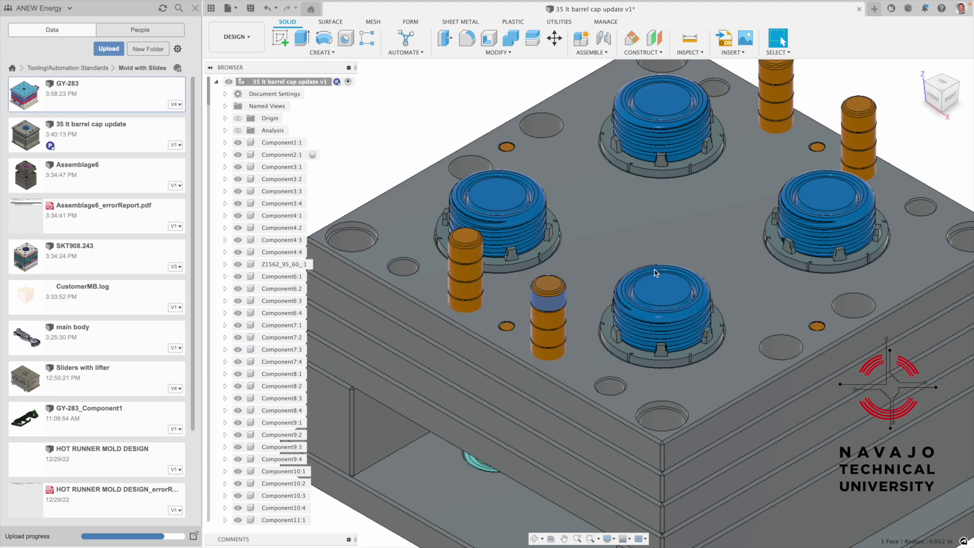
key("v")
left_click(670, 288)
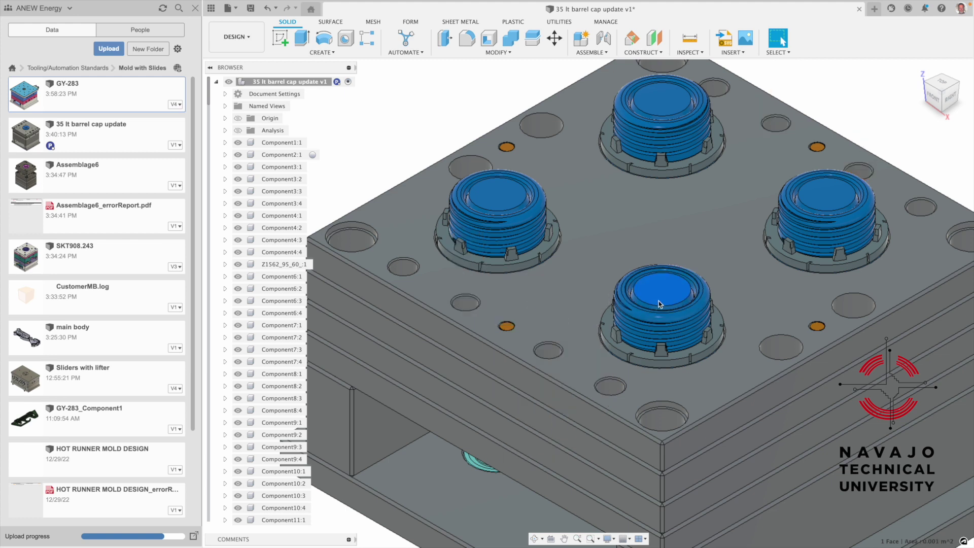
Zoom in and view the mold from the front, turned a quarter turn, to inspect the gear drive
scroll(653, 311, "up", 3)
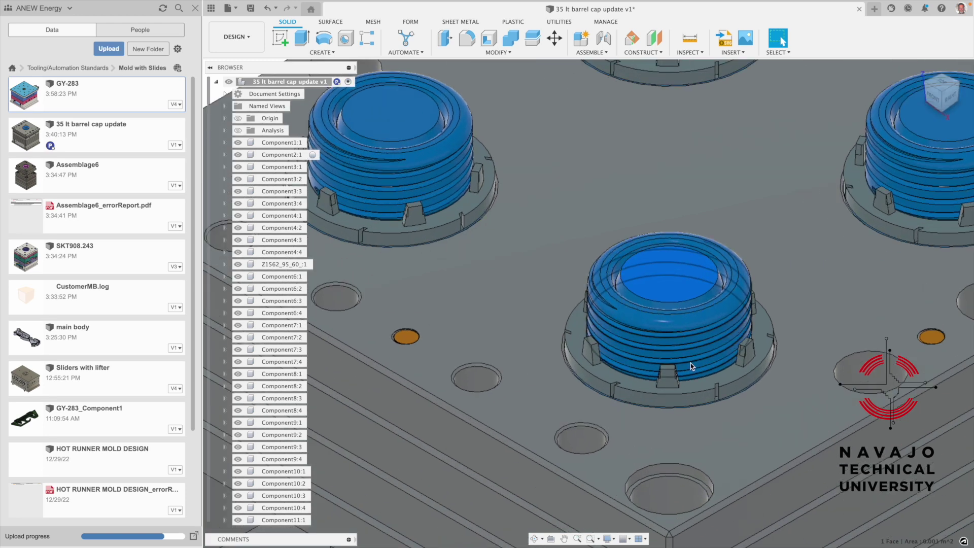
scroll(609, 297, "up", 3)
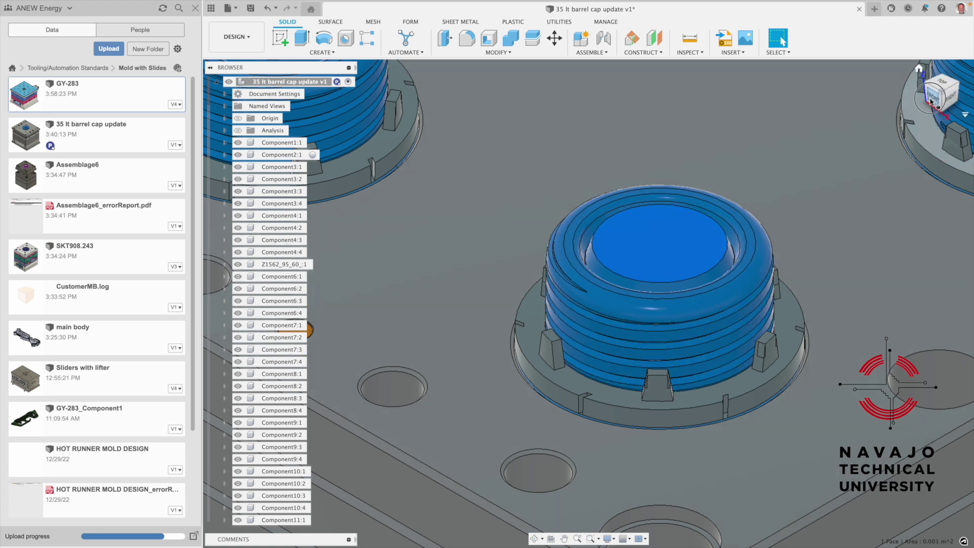
left_click(929, 99)
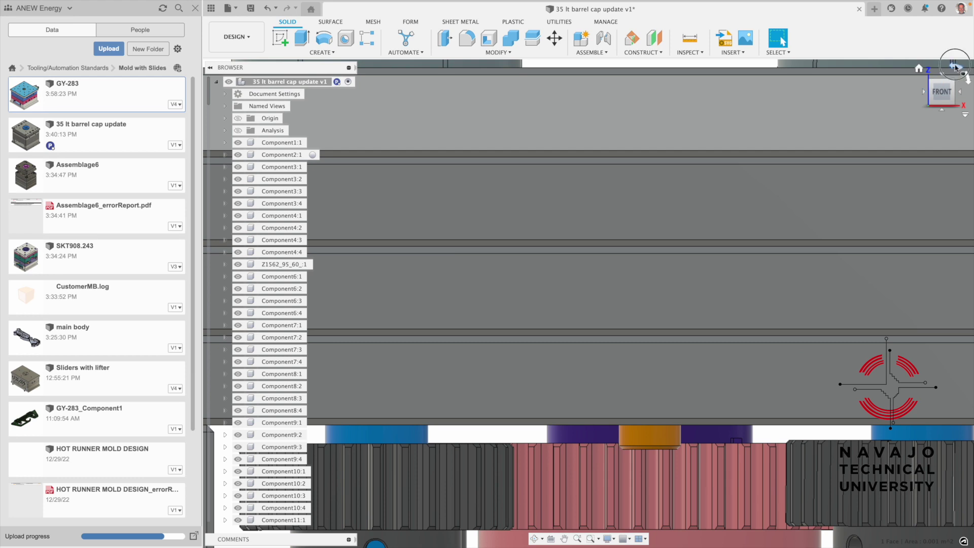
left_click(958, 68)
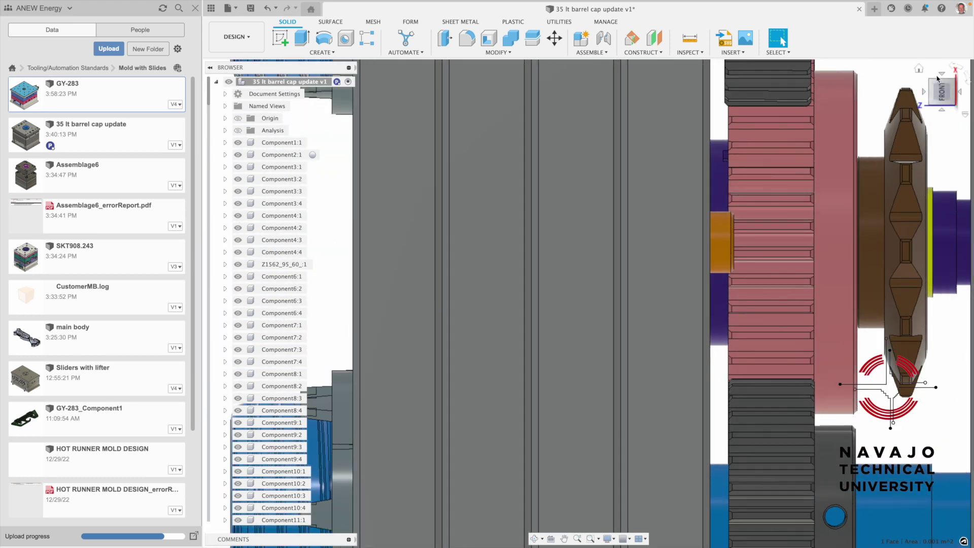
scroll(898, 119, "down", 5)
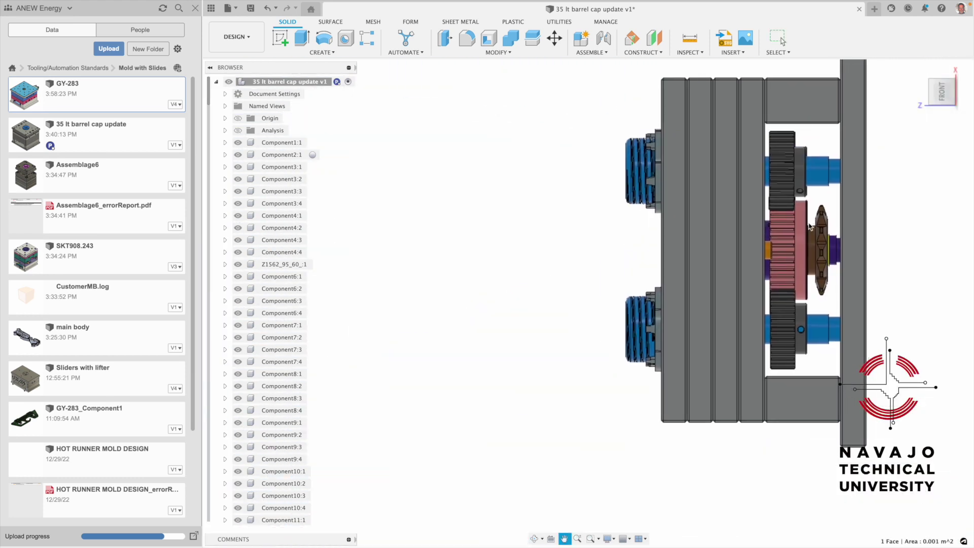
Rotate the front view twice more to lay the mold sideways, then pan and zoom to frame it
left_click(950, 67)
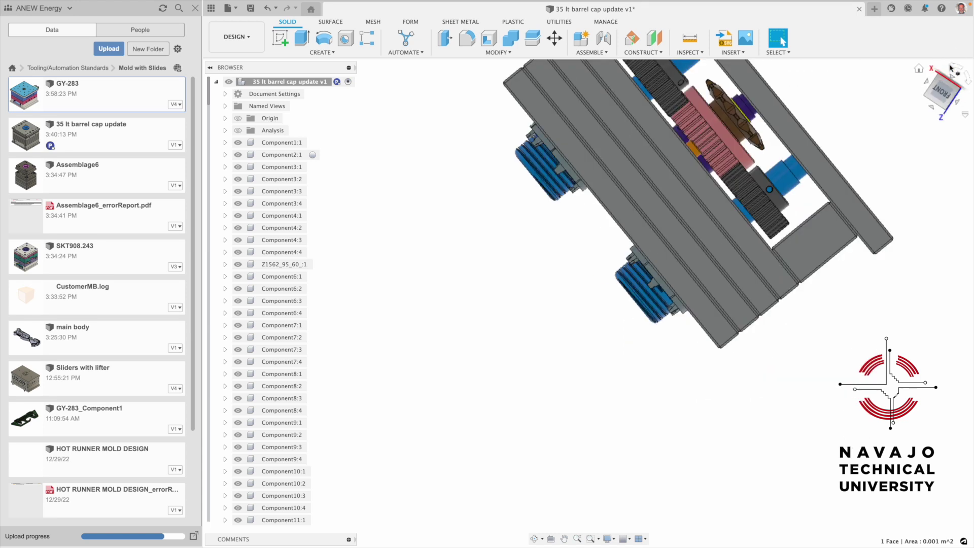
left_click(951, 67)
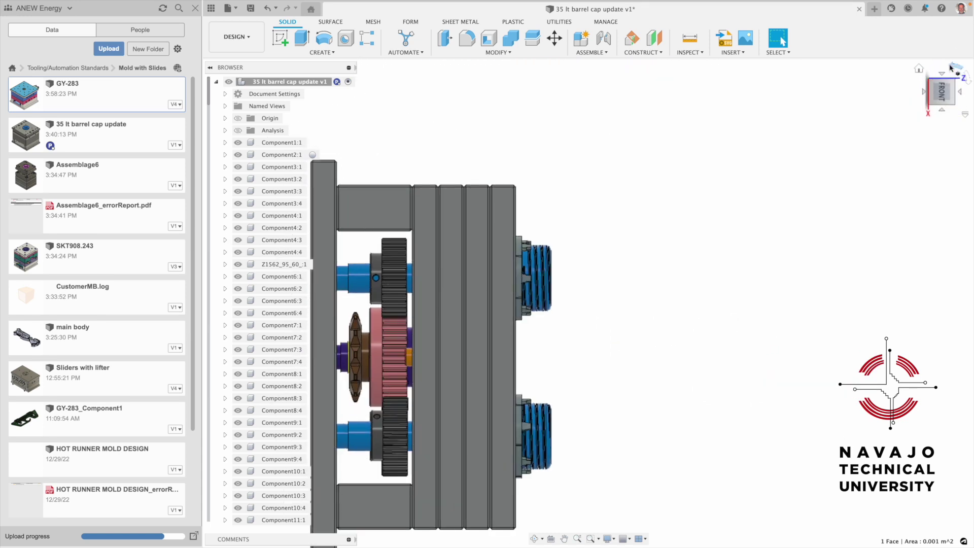
middle_click_drag(601, 326, 750, 224)
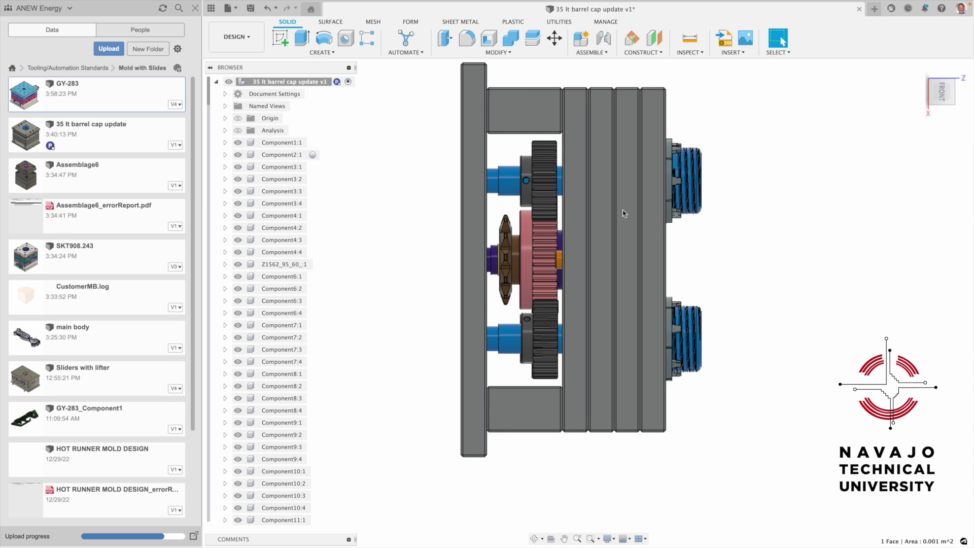
scroll(517, 258, "up", 3)
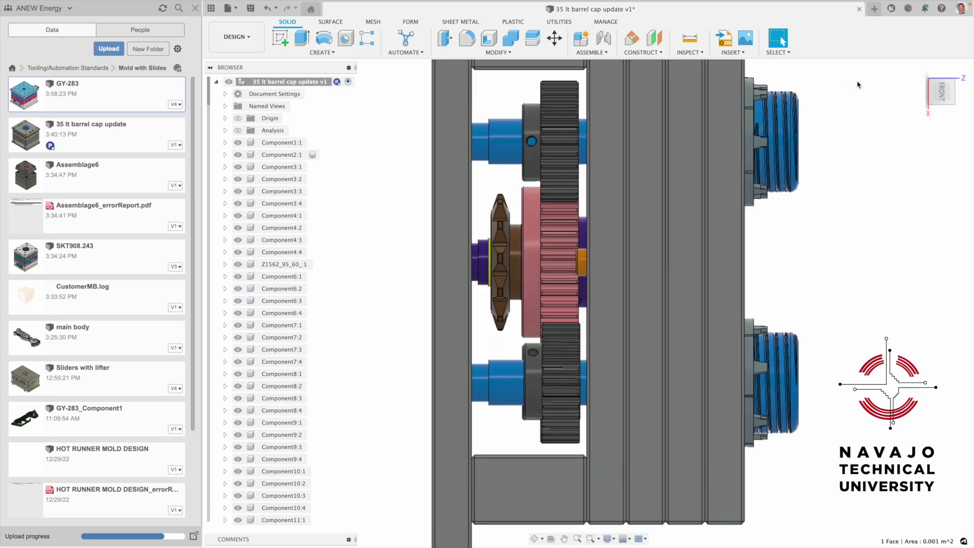
scroll(804, 304, "down", 5)
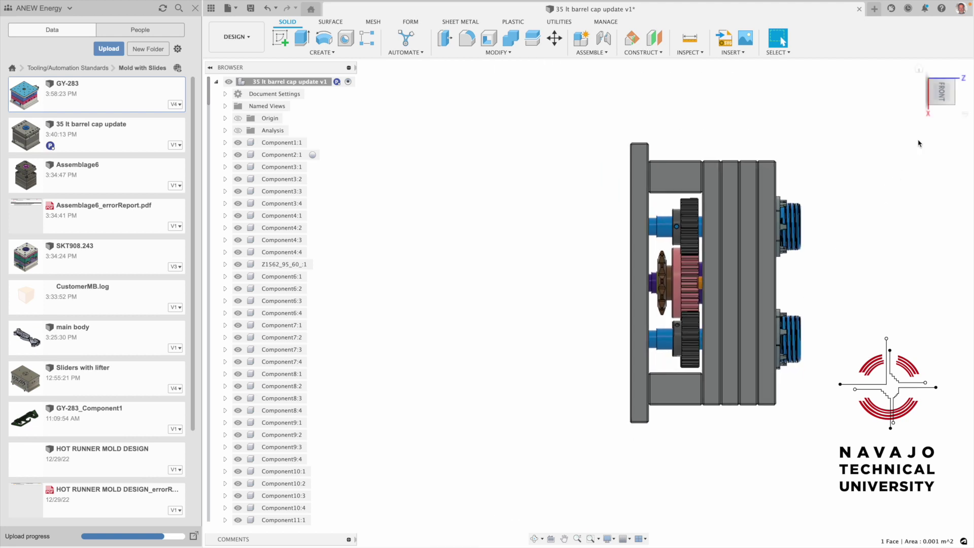
Look down on the mold from the top, return to the home isometric view, then check the front view up close
left_click(961, 92)
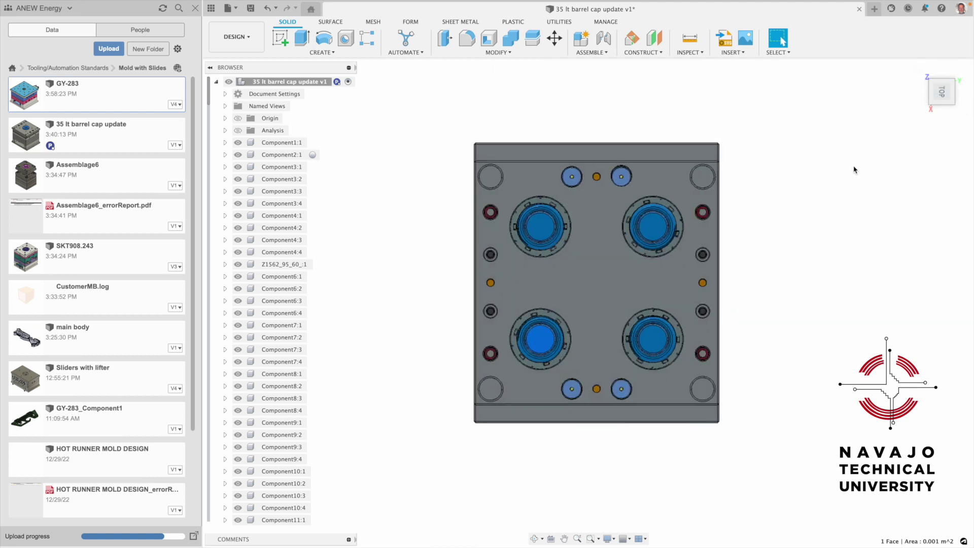
scroll(558, 315, "up", 2)
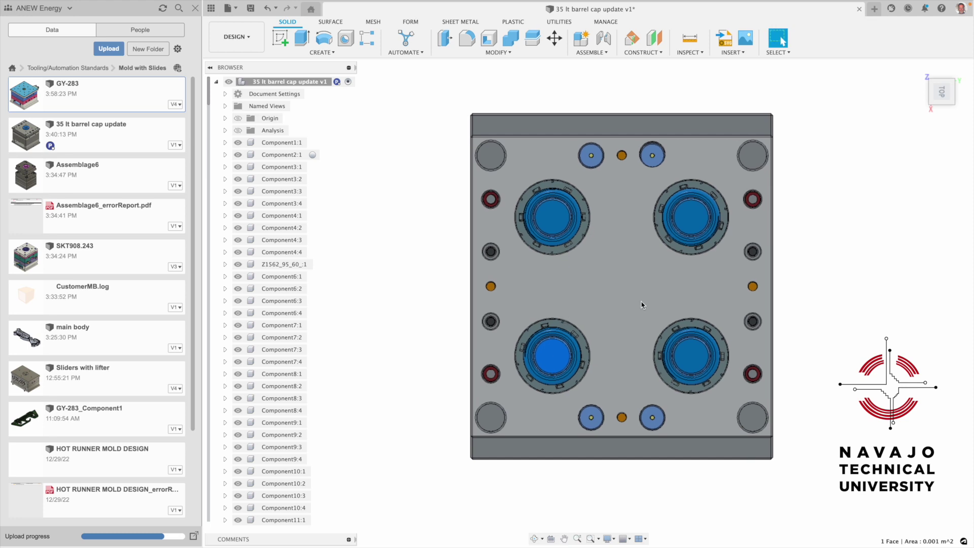
left_click(918, 70)
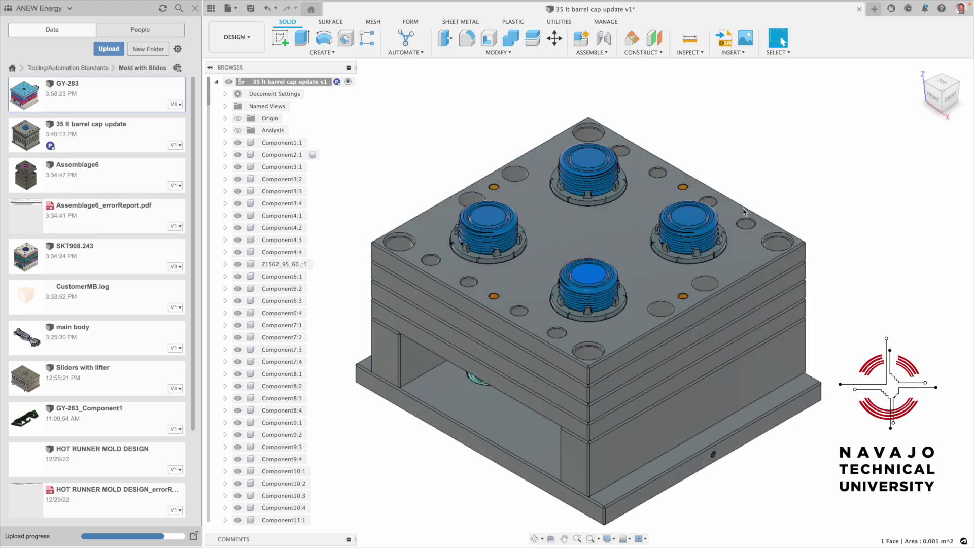
left_click(932, 100)
scroll(704, 289, "up", 5)
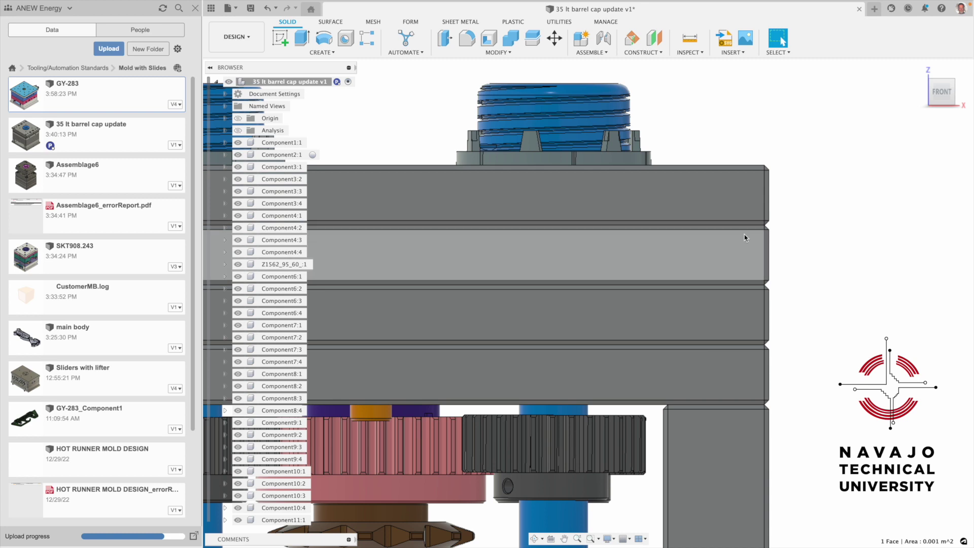
scroll(746, 244, "down", 4)
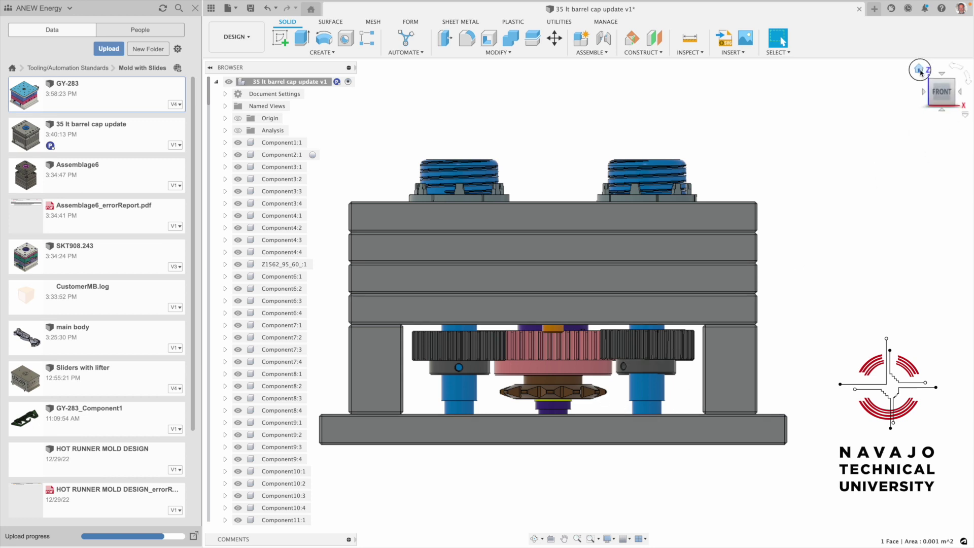
Return to the home isometric view, orbit the mold about its vertical axis, and zoom to frame it
left_click(921, 70)
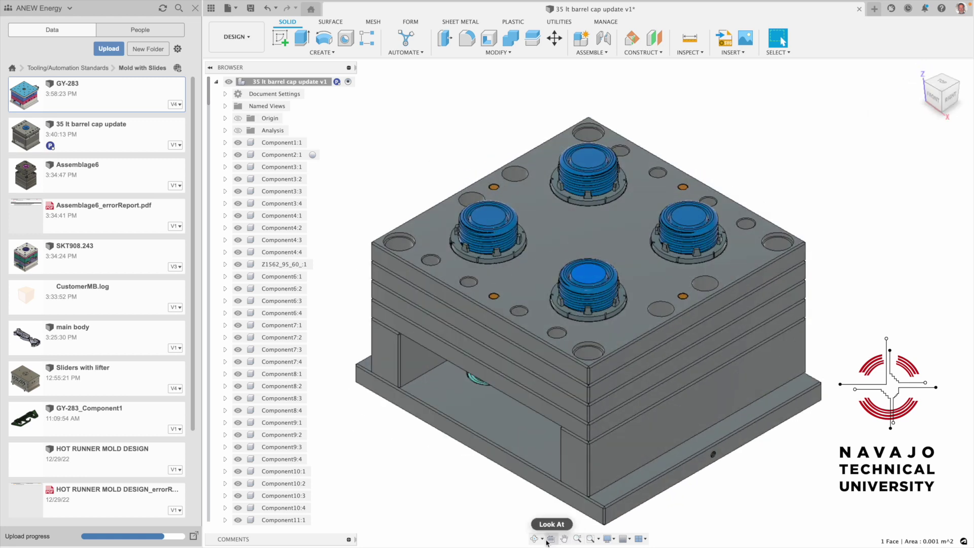
left_click_drag(649, 382, 573, 380)
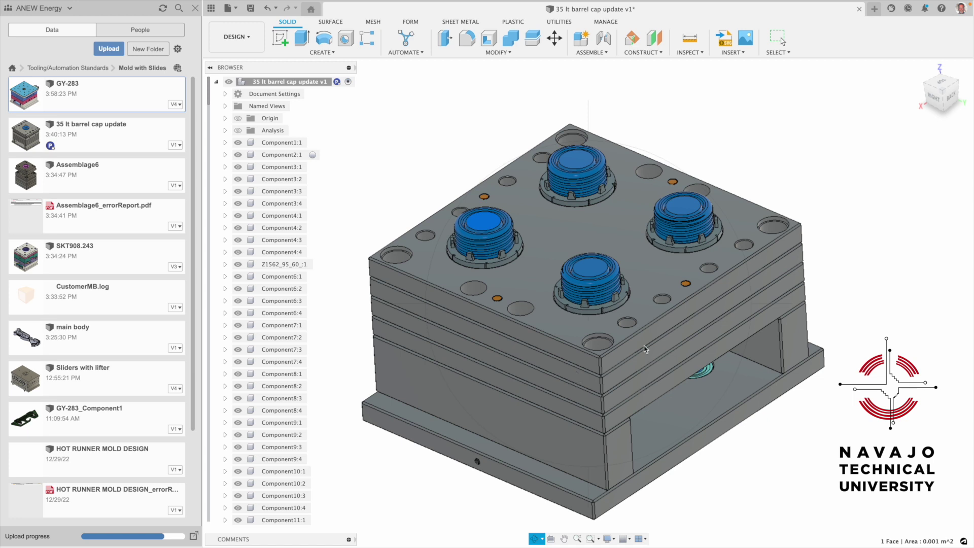
key("Escape")
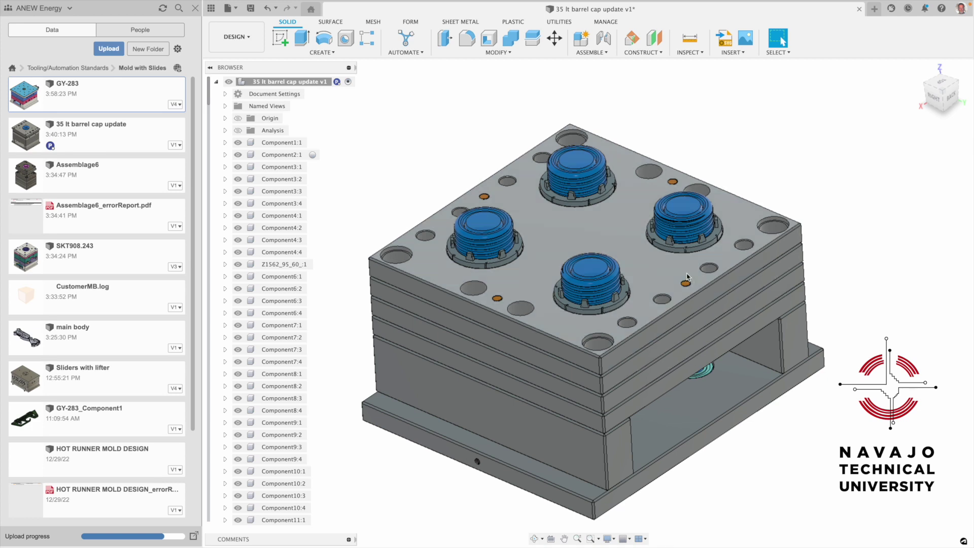
scroll(698, 303, "down", 1)
scroll(668, 266, "down", 2)
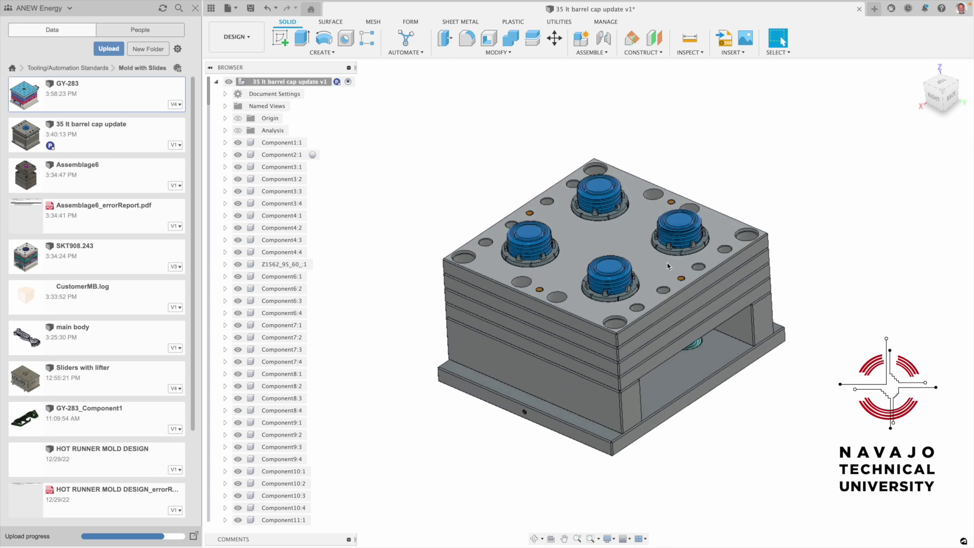
scroll(552, 150, "up", 3)
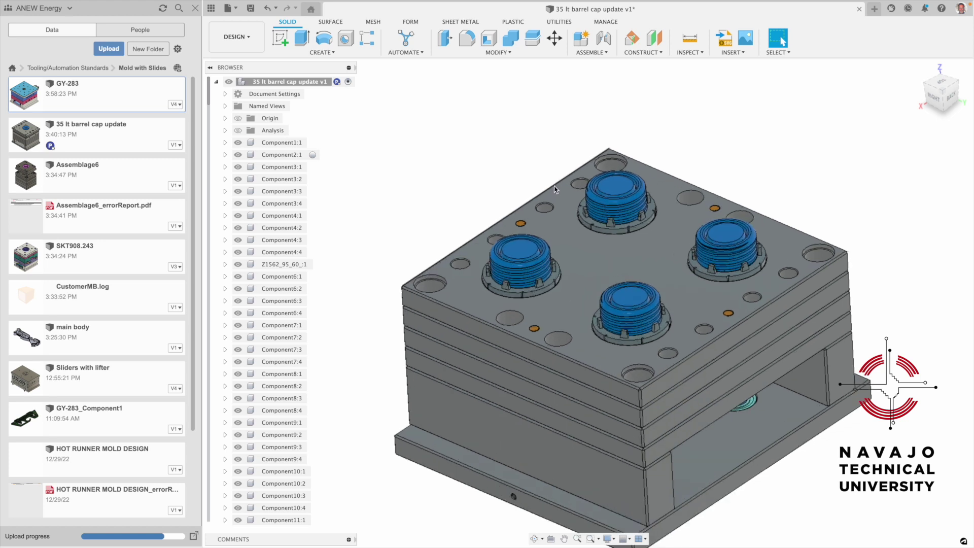